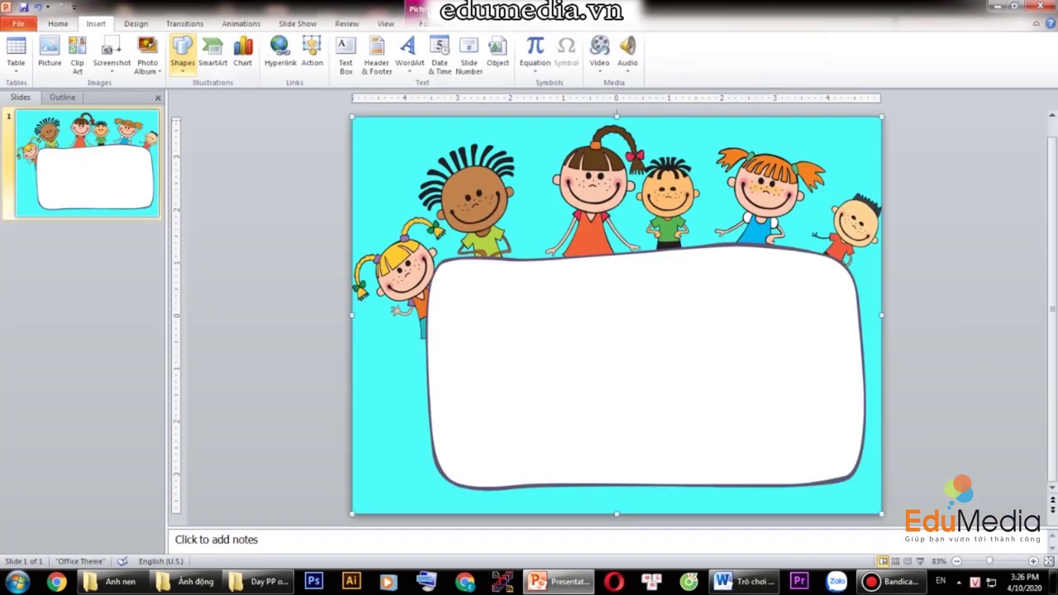
Step: Add an empty text box inside the white frame on slide 1
left_click(345, 53)
left_click(542, 309)
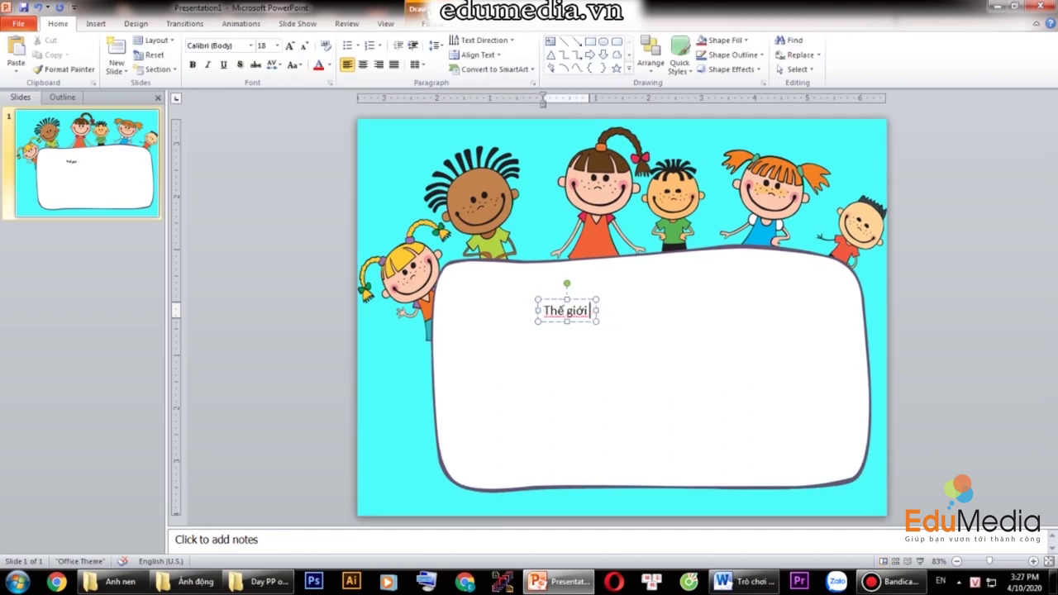
Step: Make the title bold at 60 points and move it lower into the frame
left_click(538, 310)
left_click(193, 65)
left_click(277, 45)
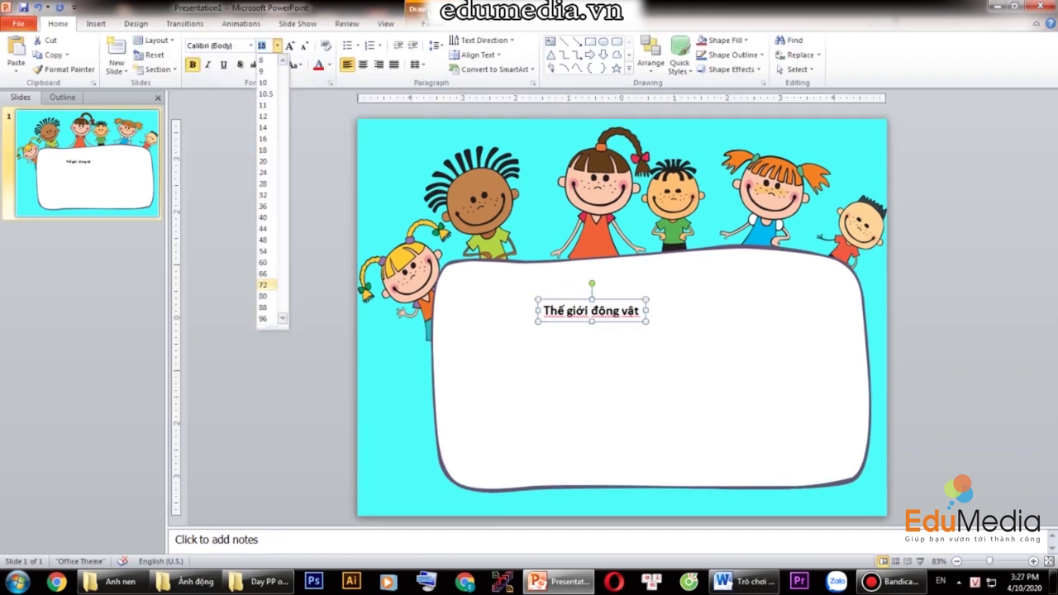
left_click(265, 266)
left_click_drag(578, 300, 542, 320)
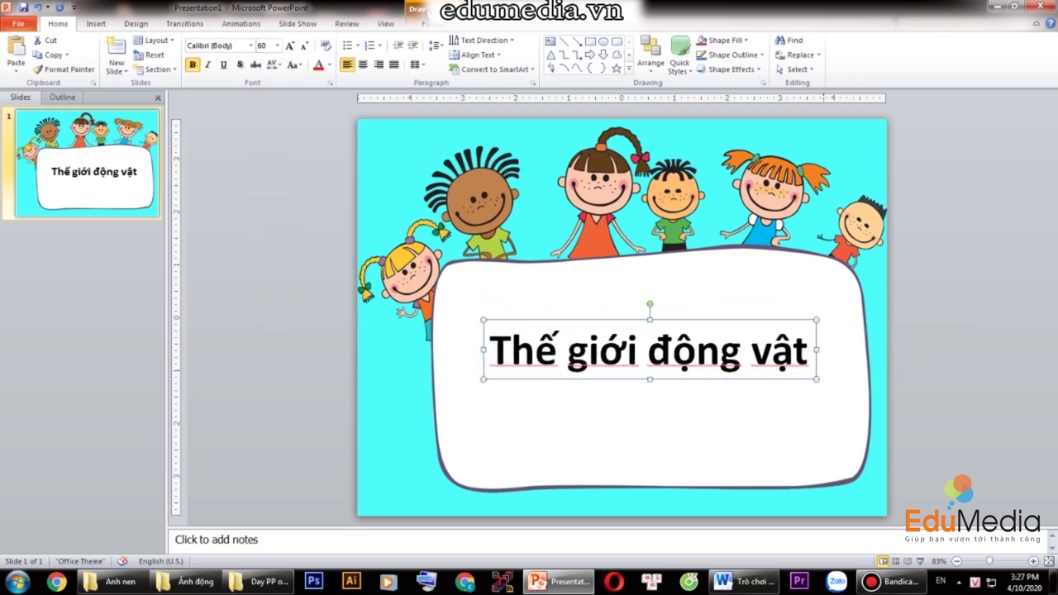
left_click_drag(817, 349, 661, 349)
Step: Try the title at 88 points and widen its box onto one line
left_click(277, 46)
left_click(266, 308)
left_click_drag(485, 364, 538, 366)
left_click(760, 323)
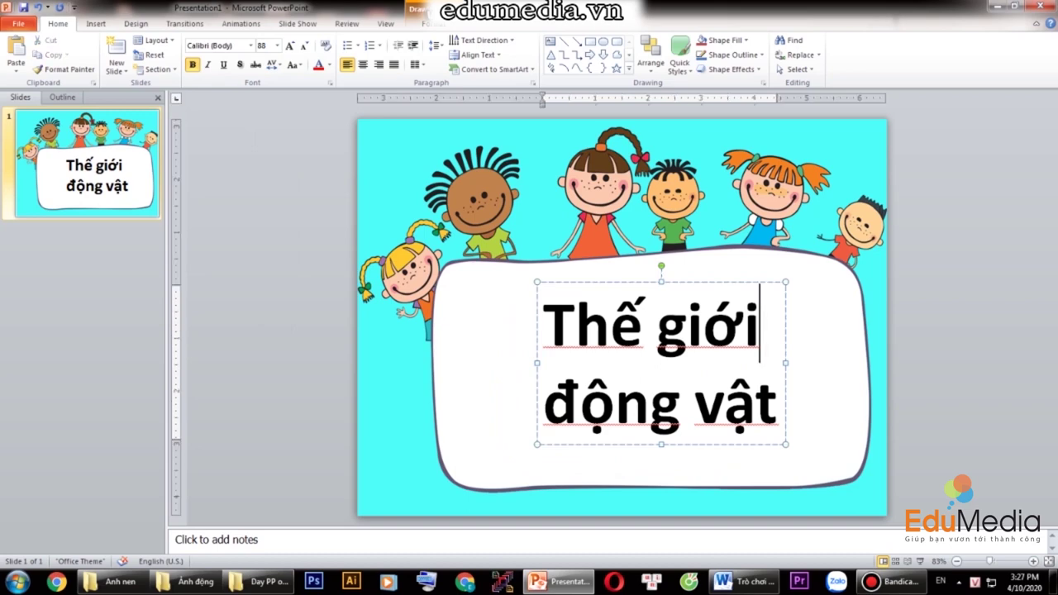
left_click_drag(784, 362, 1013, 347)
Step: Set the title back to 60 points, reposition it, and add slides up to 11
left_click_drag(661, 286, 550, 303)
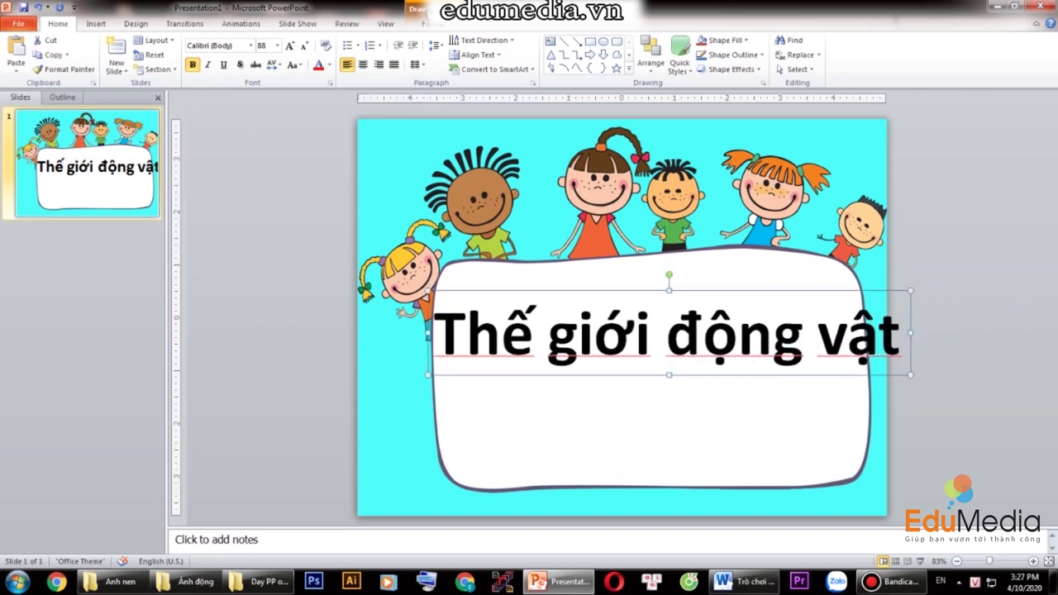
type("60")
key("Return")
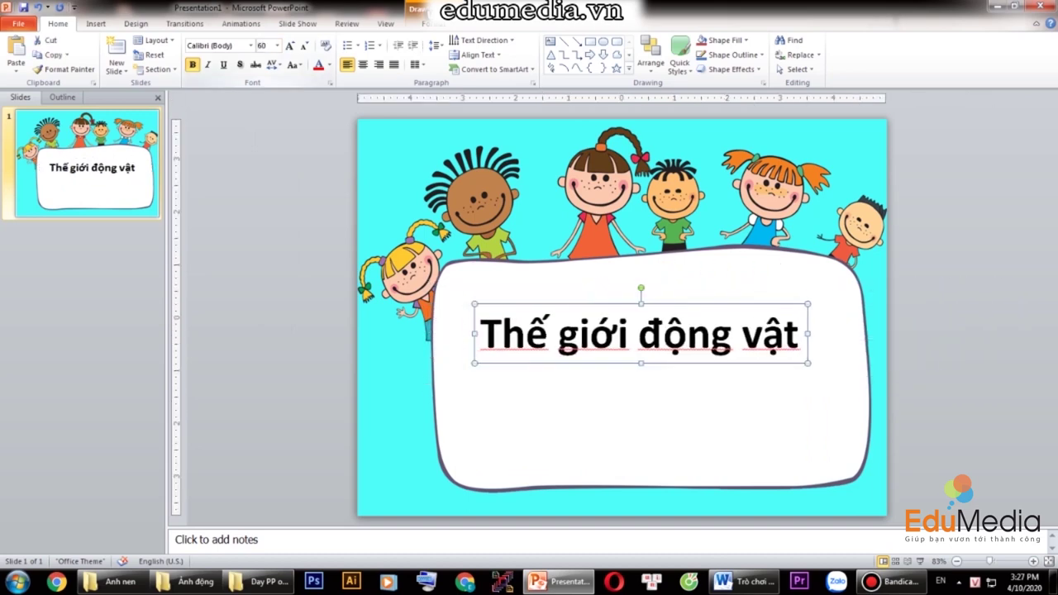
key("ctrl+m")
key("ctrl+m")
key("ctrl+m")
key("ctrl+m")
key("ctrl+m")
key("ctrl+m")
key("ctrl+m")
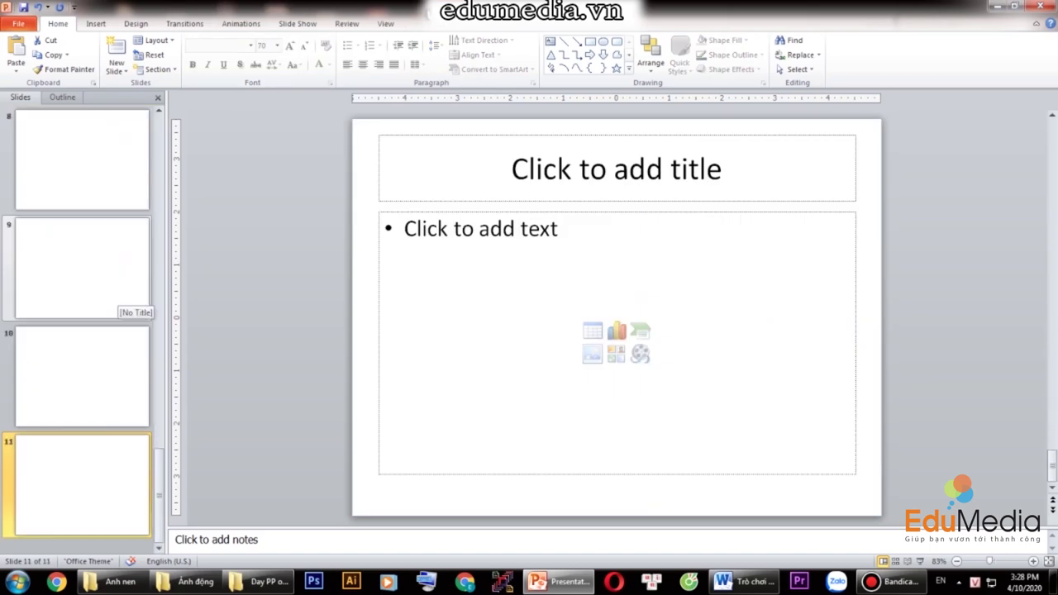
scroll(83, 330, "up", 10)
Step: Open the Ảnh bài tập folder, select all the animal photos and drop them onto slide 2
left_click(82, 265)
left_click(188, 581)
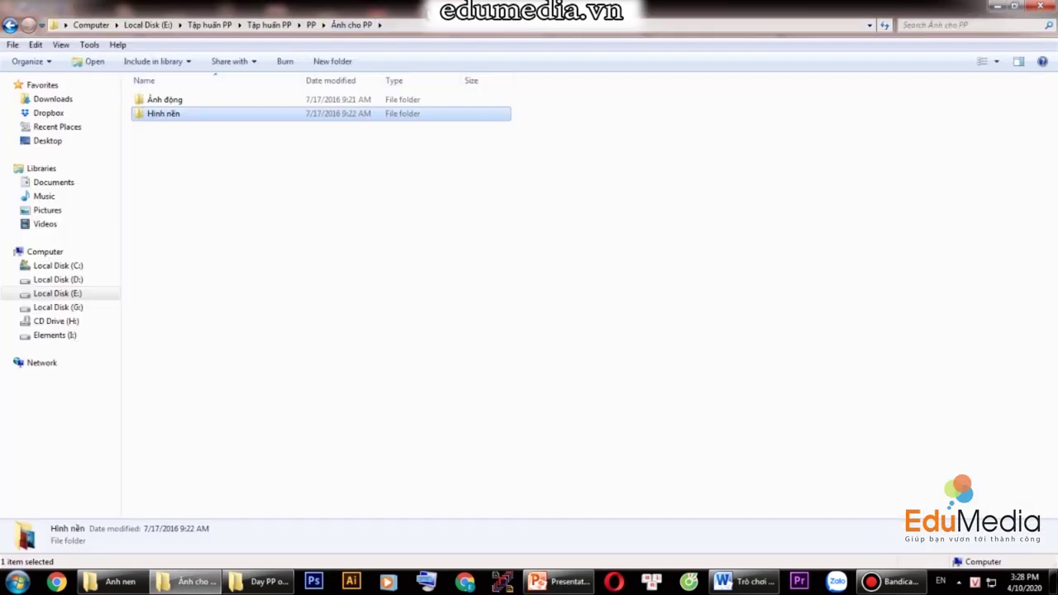
key("BackSpace")
key("Down")
key("Return")
key("Return")
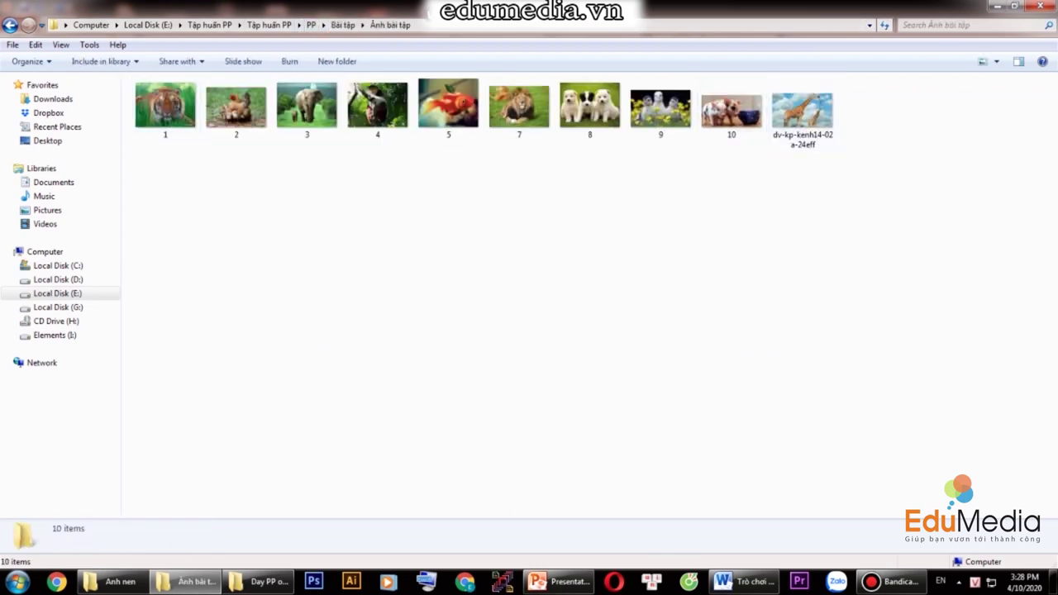
left_click_drag(863, 188, 147, 112)
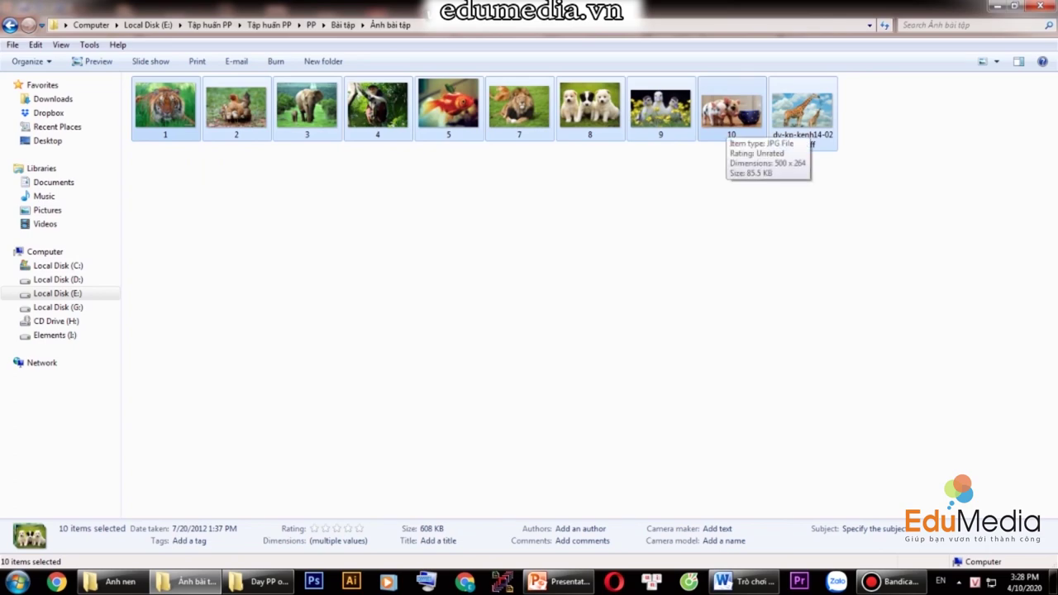
mouse_move(731, 116)
left_mouse_down()
mouse_move(579, 588)
mouse_move(615, 331)
left_mouse_up()
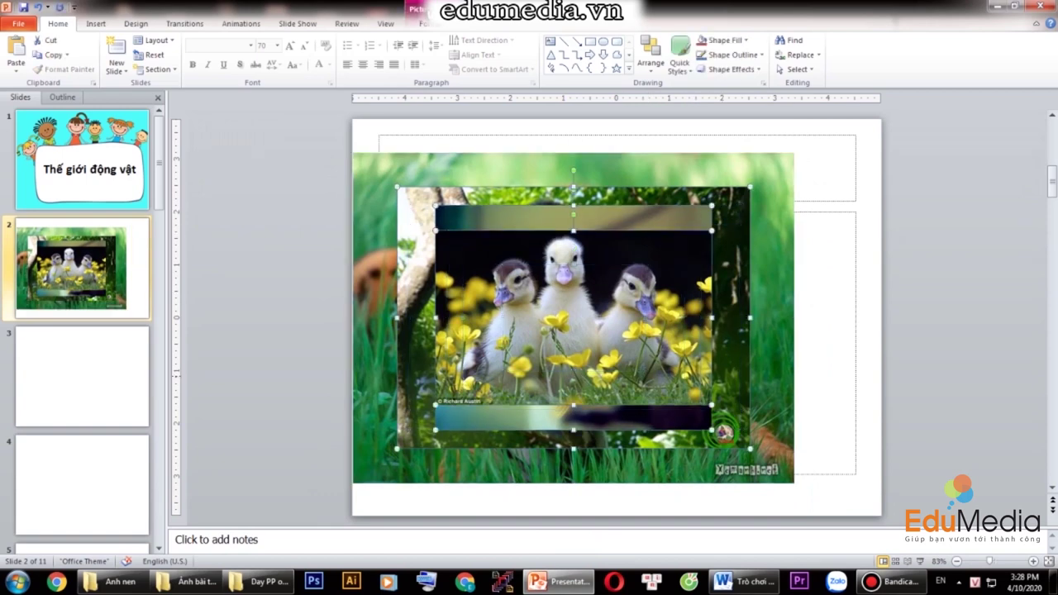
Step: Paste the duck photo onto slide 3, undo it, then redo the move
left_click(82, 376)
key("ctrl+v")
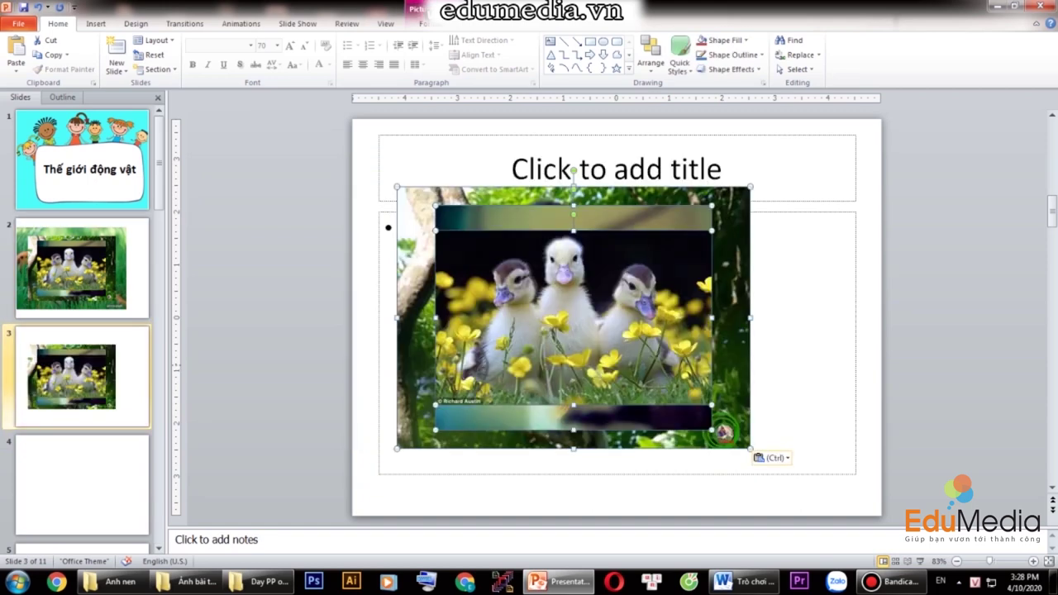
left_click(82, 269)
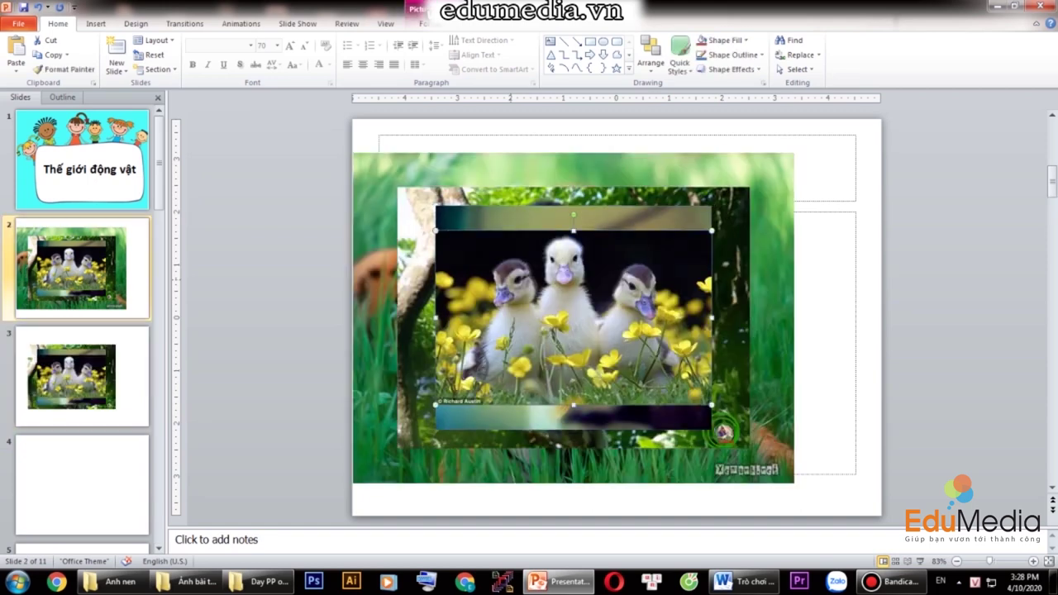
key("ctrl+z")
key("ctrl+z")
key("ctrl+z")
key("ctrl+y")
key("ctrl+y")
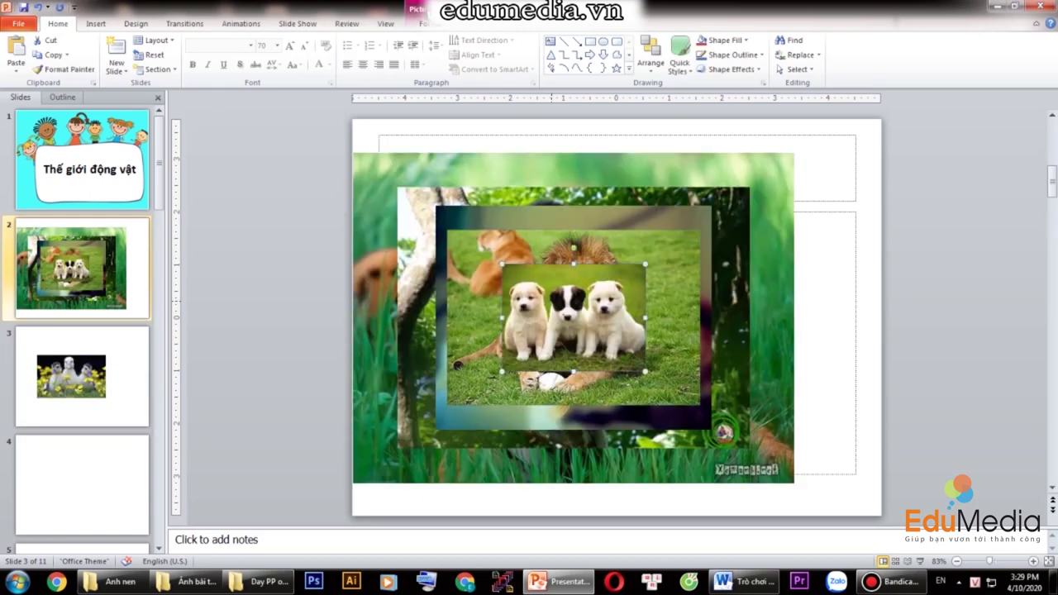
key("ctrl+y")
Step: Redo moving the puppies, lion, fish and elephant photos onto their own slides
key("ctrl+y")
key("ctrl+y")
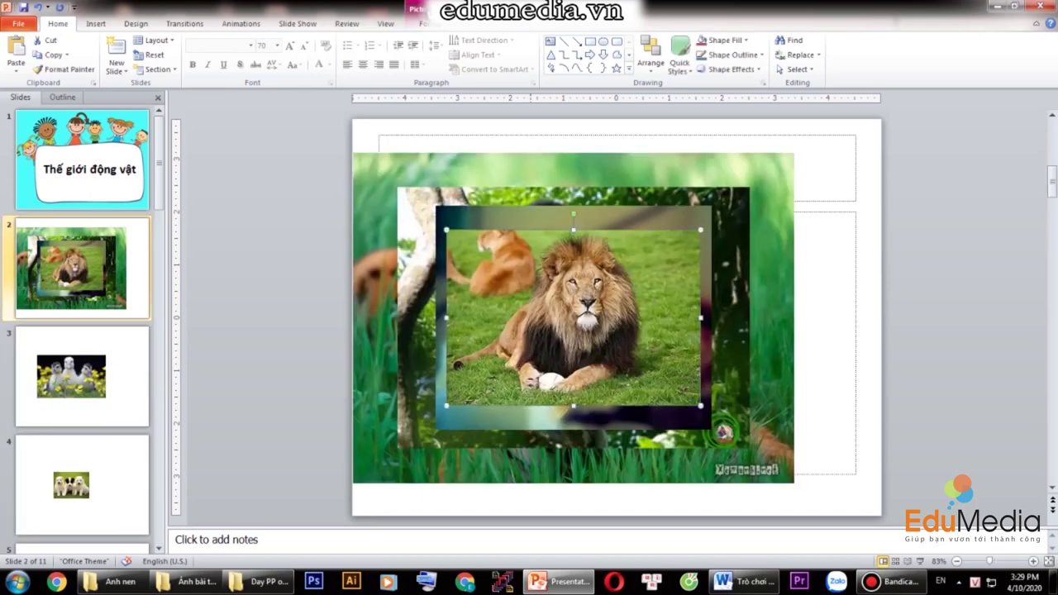
key("ctrl+y")
key("ctrl+y")
key("ctrl+y")
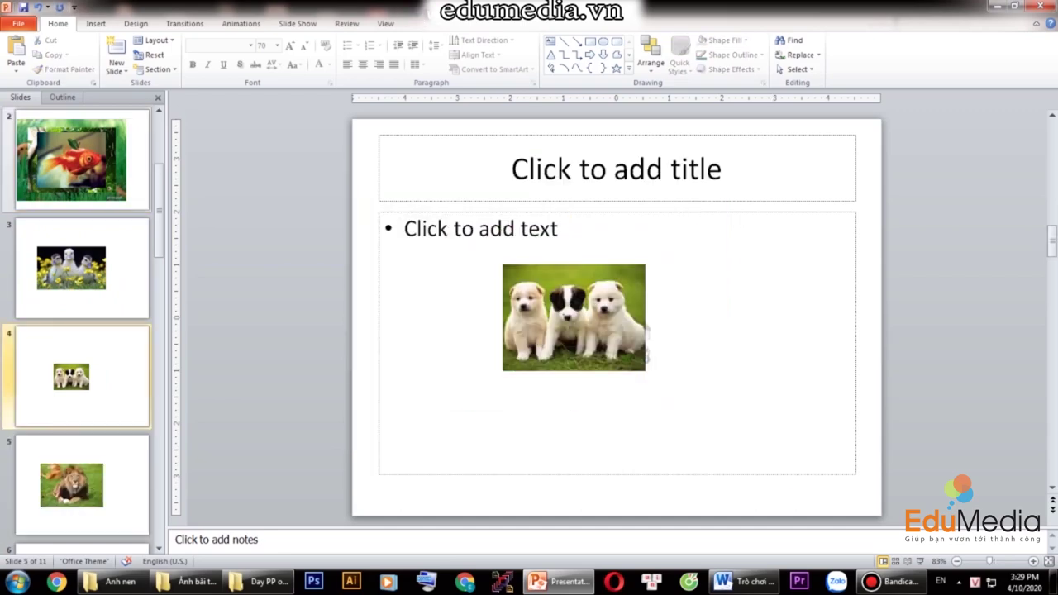
key("ctrl+y")
key("ctrl+y")
key("ctrl+y")
key("ctrl+y")
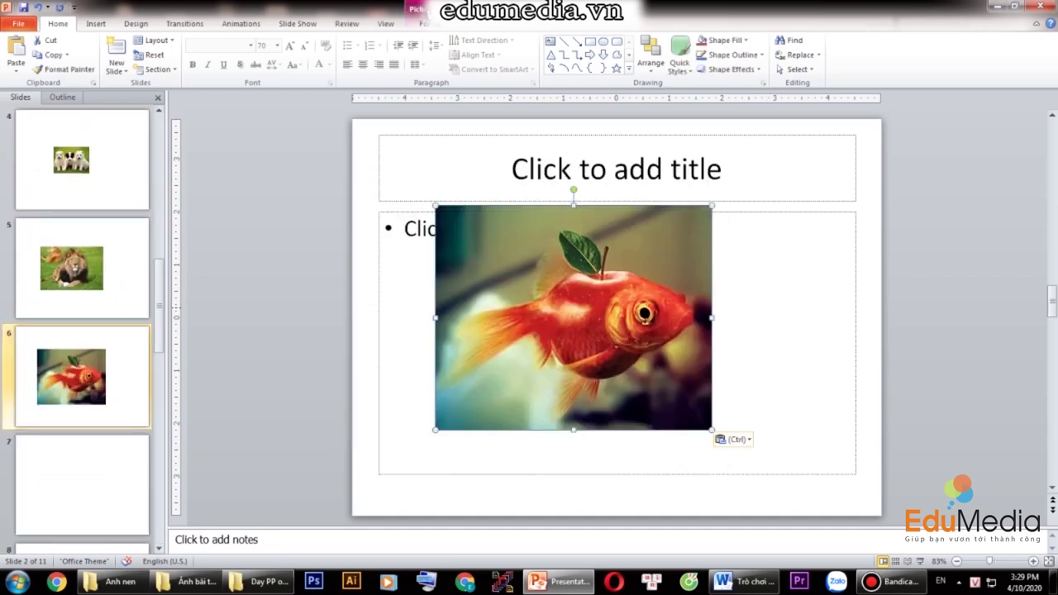
key("ctrl+y")
key("ctrl+y")
key("ctrl+y")
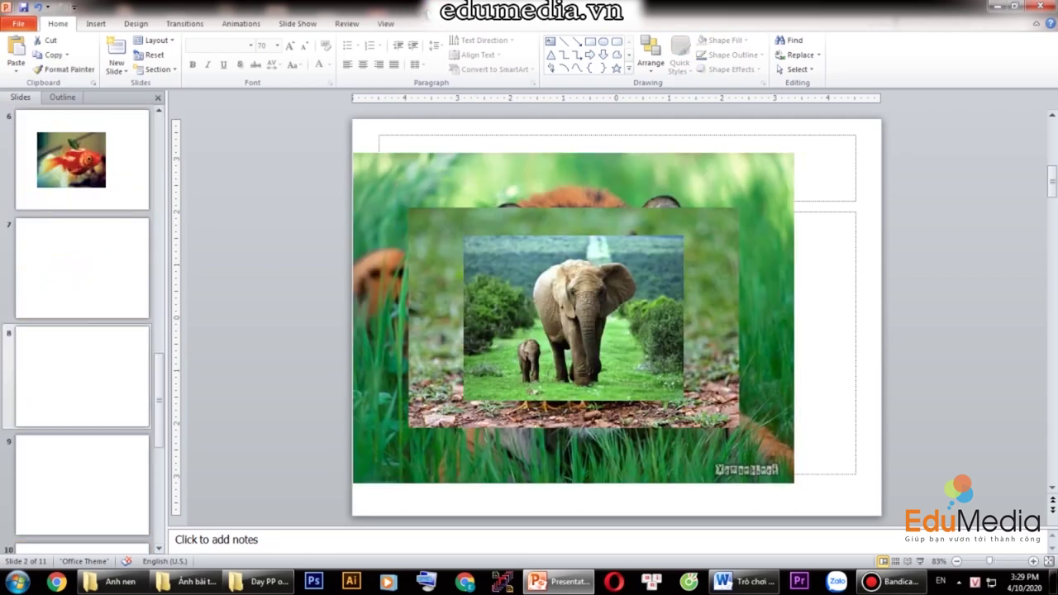
key("ctrl+y")
key("ctrl+y")
key("ctrl+y")
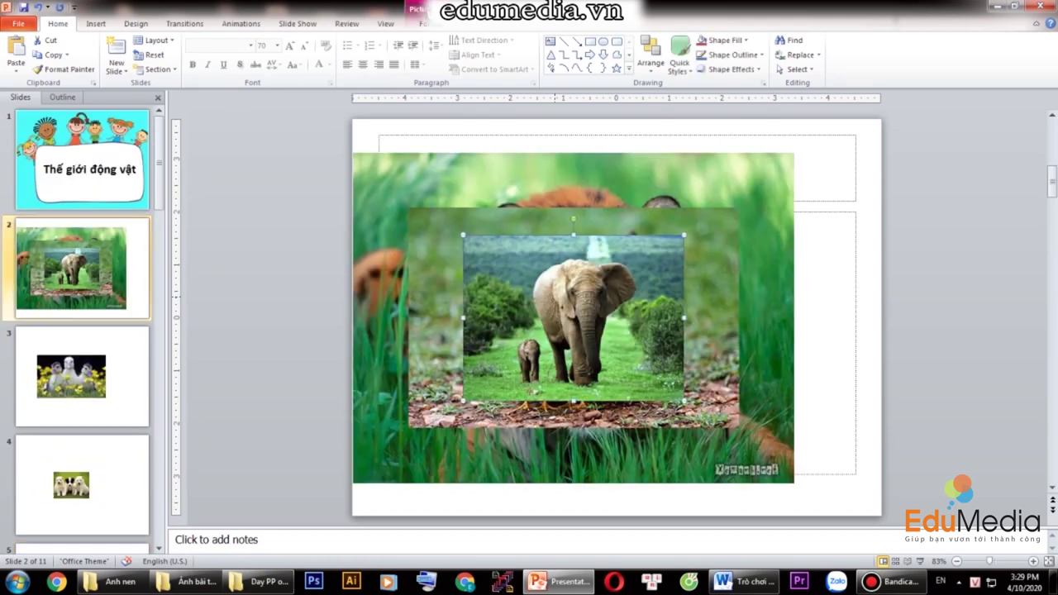
key("ctrl+y")
key("ctrl+y")
key("ctrl+y")
key("ctrl+y")
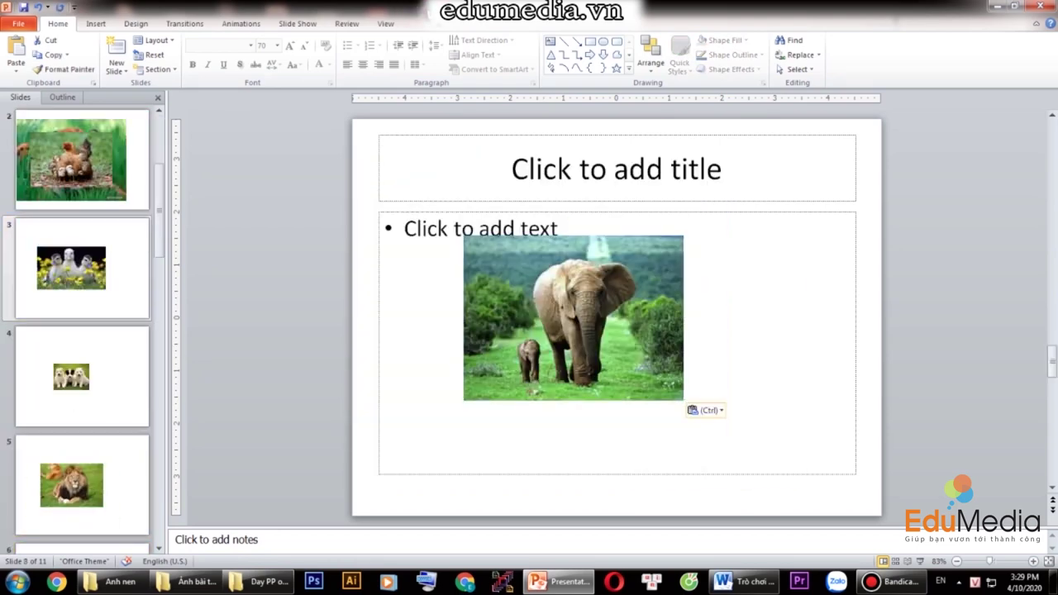
key("ctrl+y")
key("ctrl+y")
key("ctrl+y")
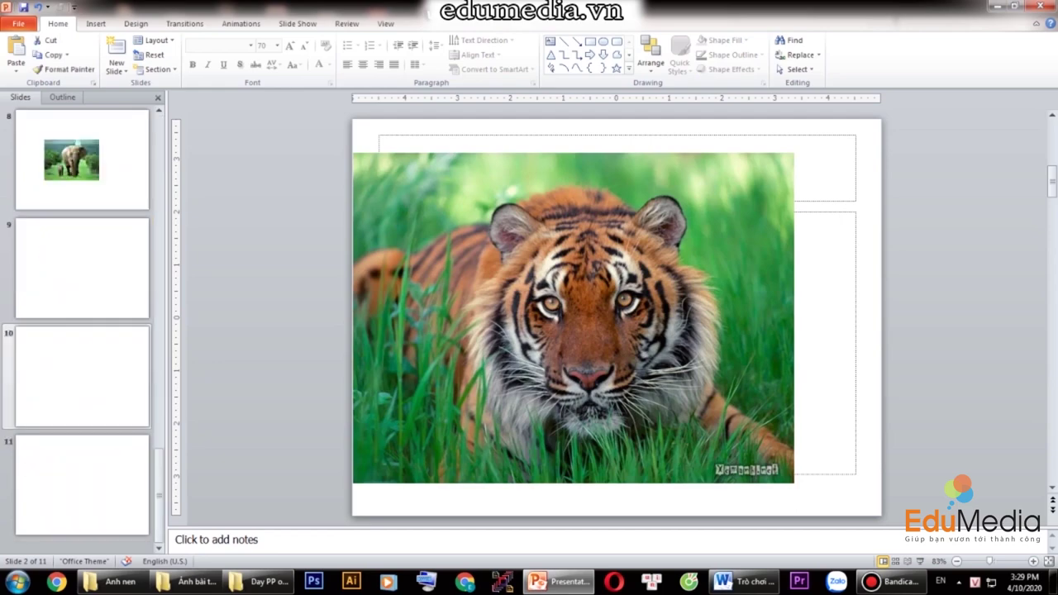
key("ctrl+y")
key("ctrl+y")
key("ctrl+y")
key("ctrl+y")
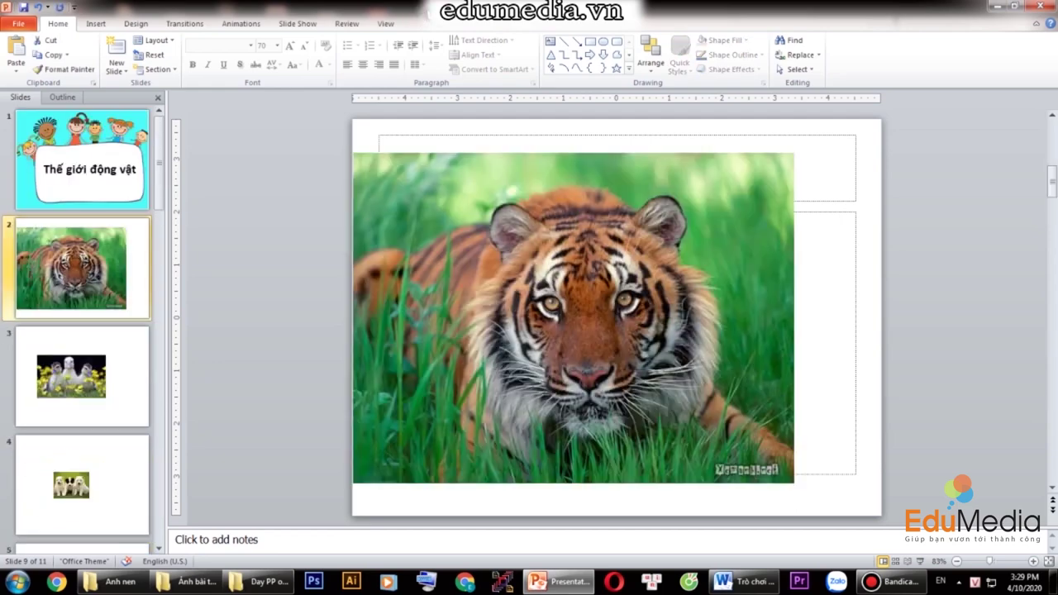
key("ctrl+y")
key("ctrl+y")
key("ctrl+y")
key("ctrl+y")
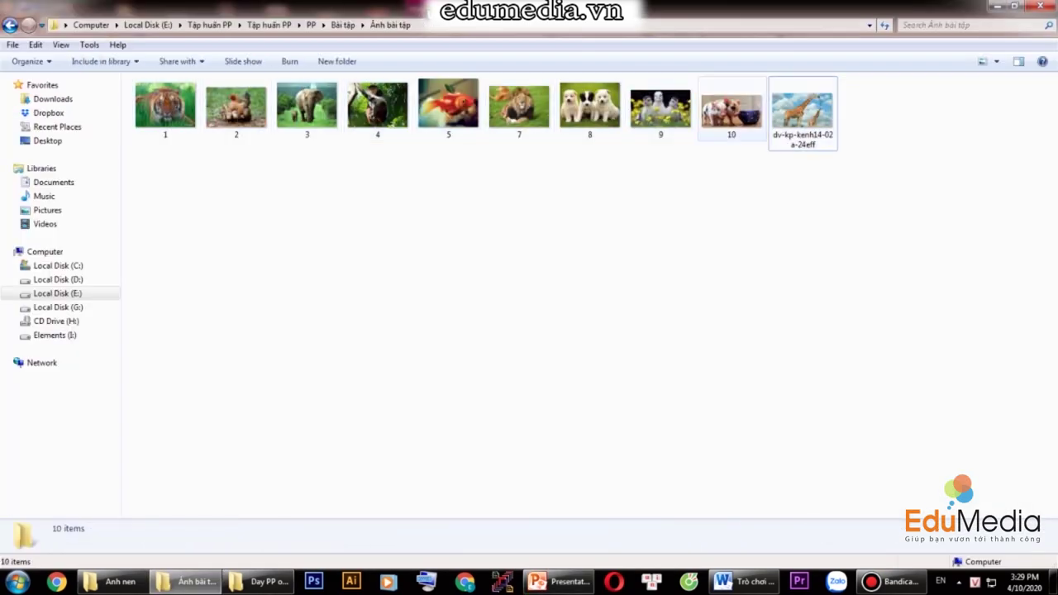
Step: Drag the pigs photo from the Ảnh bài tập folder into the presentation
left_click_drag(731, 112, 582, 438)
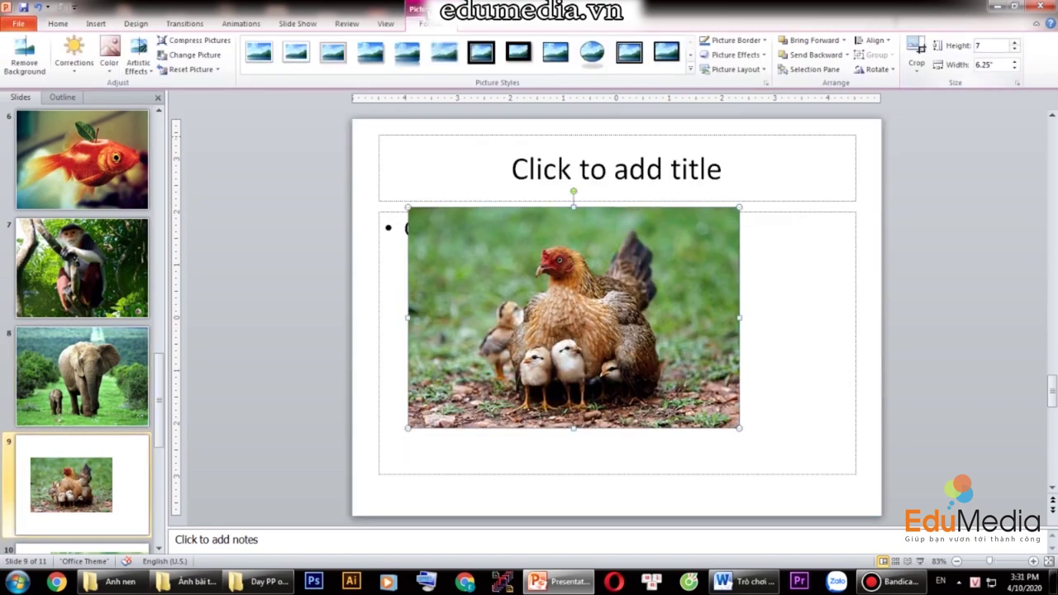
Step: Set the hen photo's height to 7.5 inches and widen the pigs photo to slide width
key("Return")
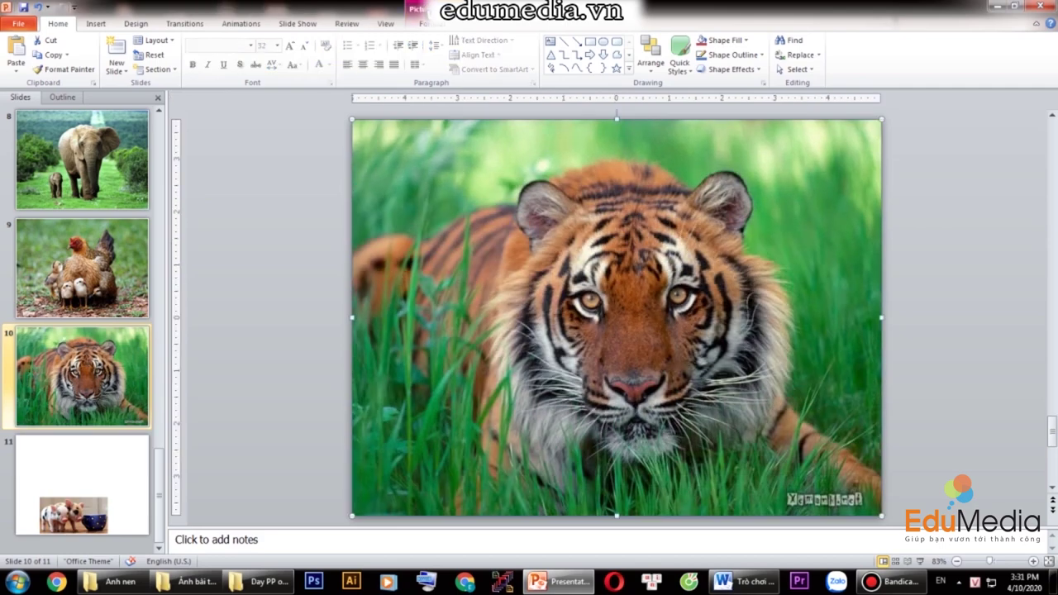
key("Page_Down")
left_click_drag(699, 447, 615, 201)
left_click_drag(443, 198, 436, 198)
left_click_drag(629, 264, 880, 398)
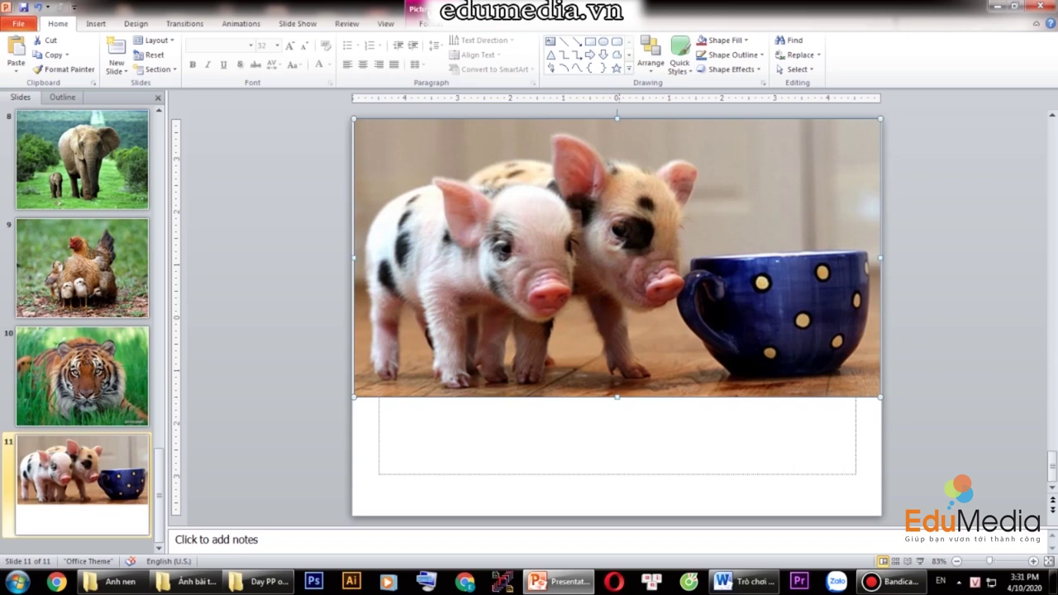
Step: Stretch the pigs photo to fill slide 11, then return to slide 1
left_click_drag(616, 397, 616, 476)
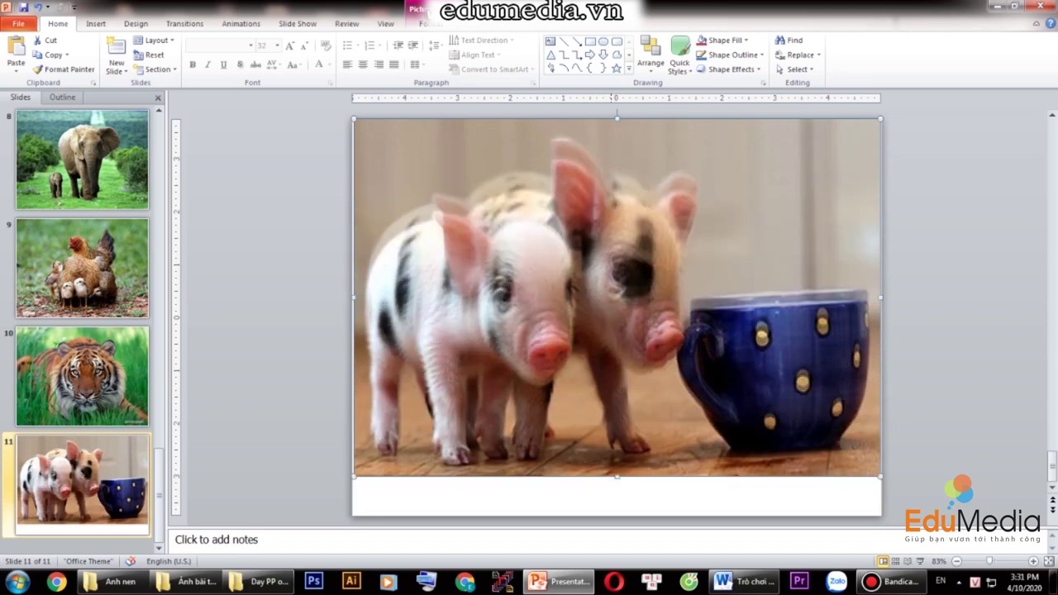
left_click_drag(616, 118, 616, 157)
left_click_drag(616, 314, 616, 306)
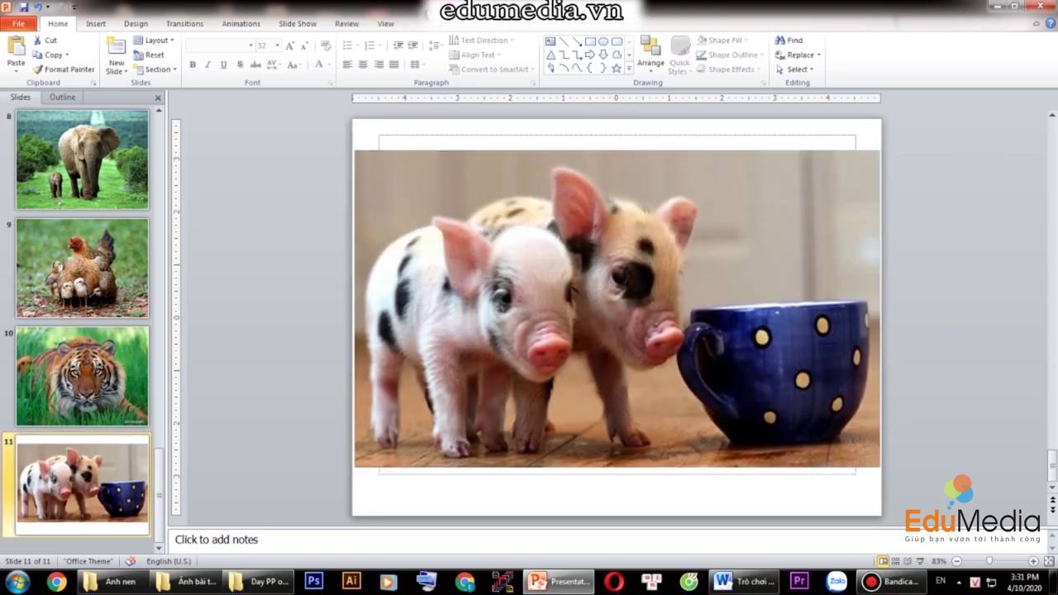
left_click(616, 305)
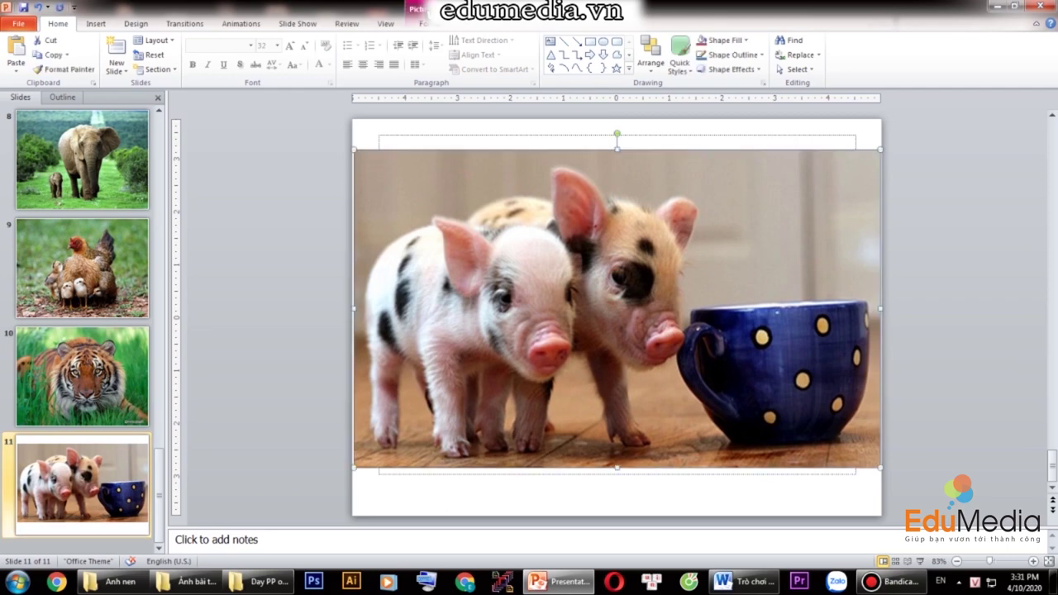
key("ctrl+Home")
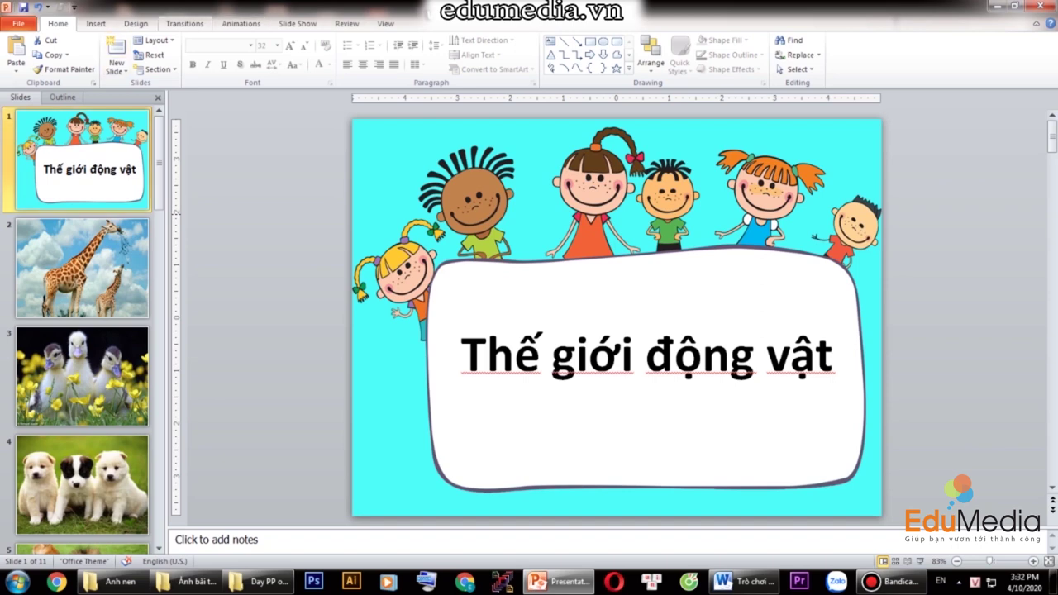
Step: Give the title slide a Glitter transition advancing automatically after 2 seconds
left_click(184, 23)
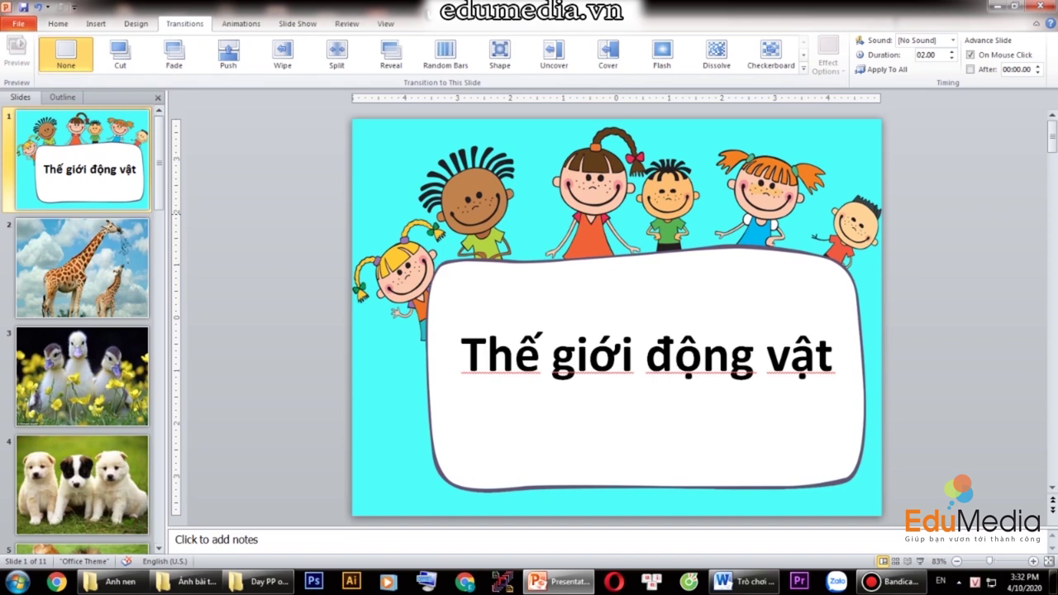
left_click(330, 54)
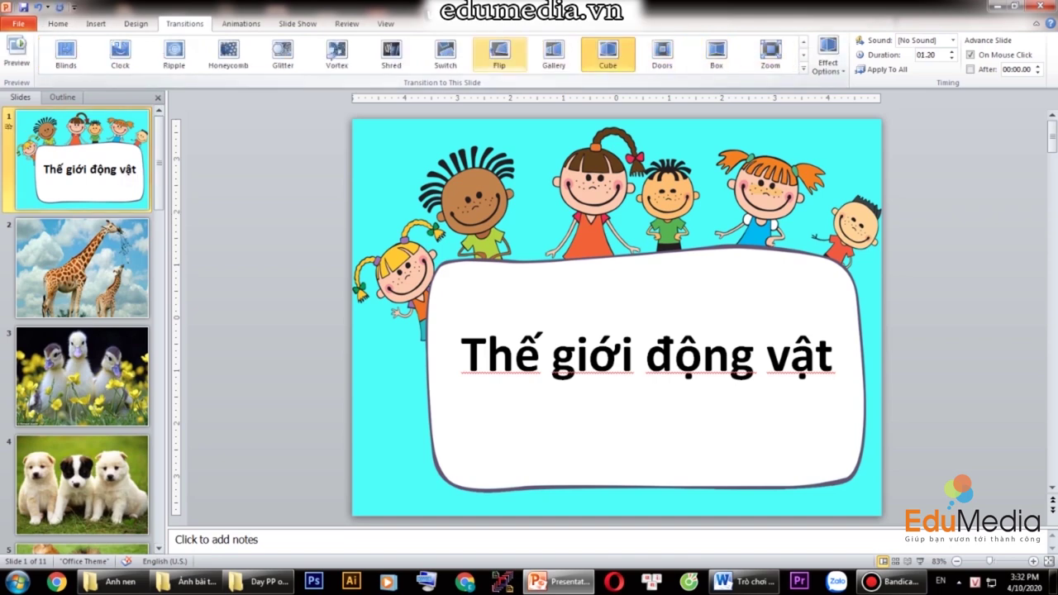
left_click(283, 53)
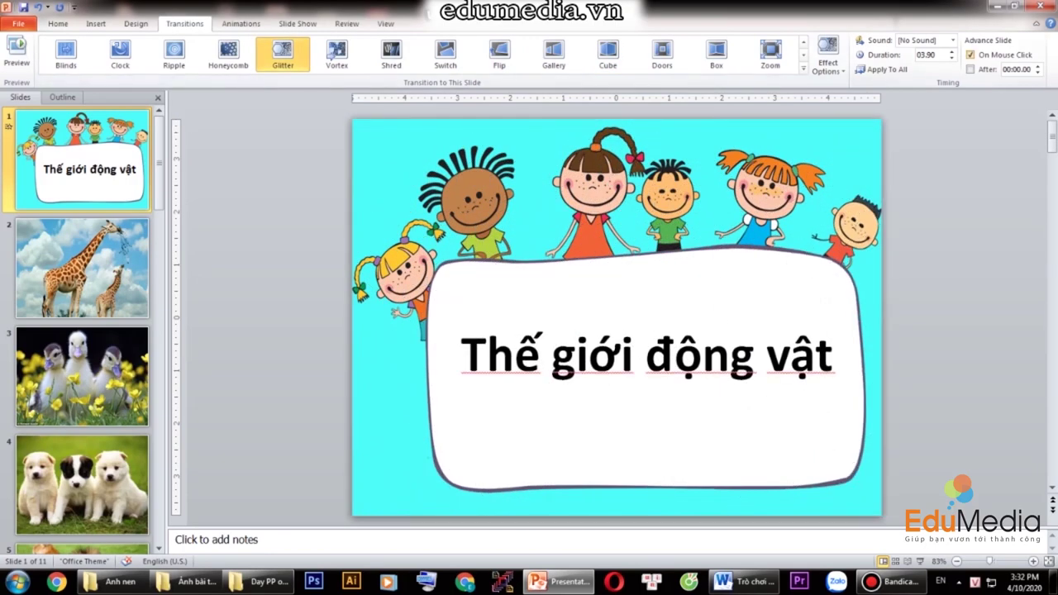
left_click(970, 55)
left_click(1038, 65)
left_click(1038, 66)
Step: Apply the Gallery transition to the giraffe slide
left_click(82, 267)
left_click(585, 314)
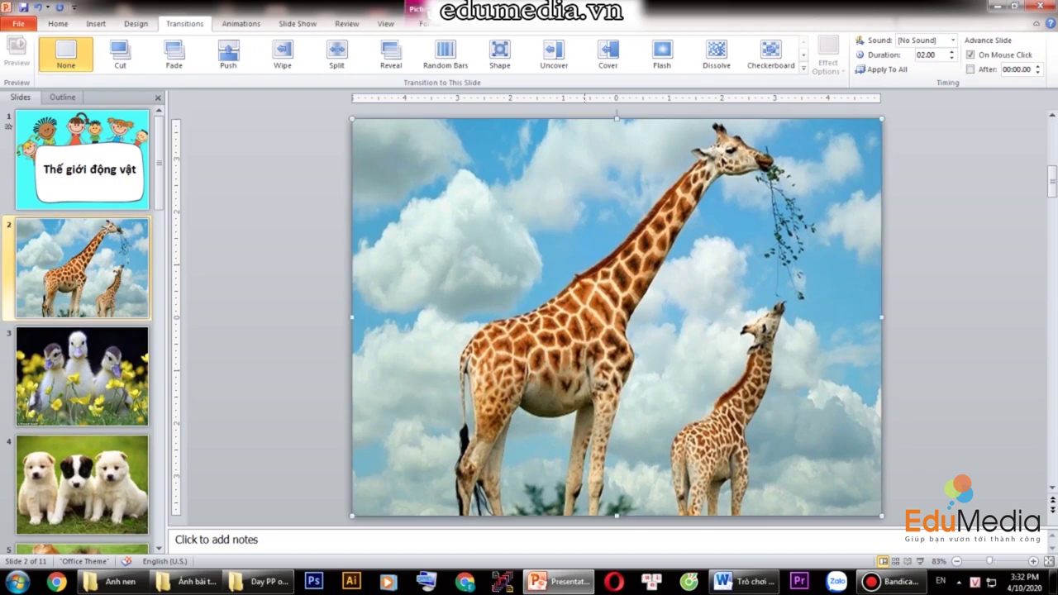
left_click(802, 68)
left_click(663, 112)
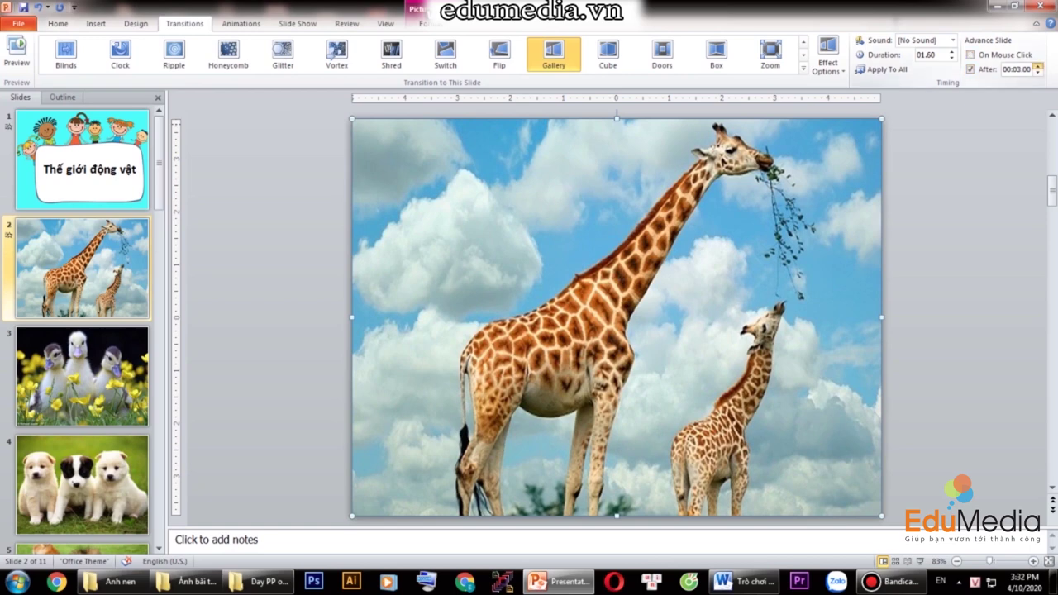
left_click(83, 376)
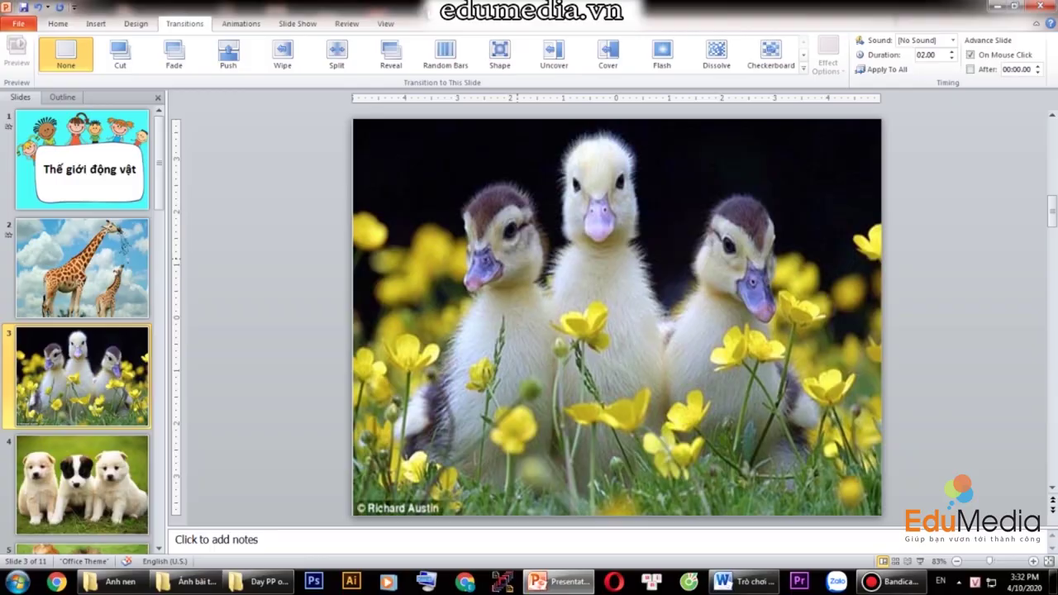
Step: Apply Vortex to the ducklings slide and Random Bars to the puppies slide
left_click(802, 68)
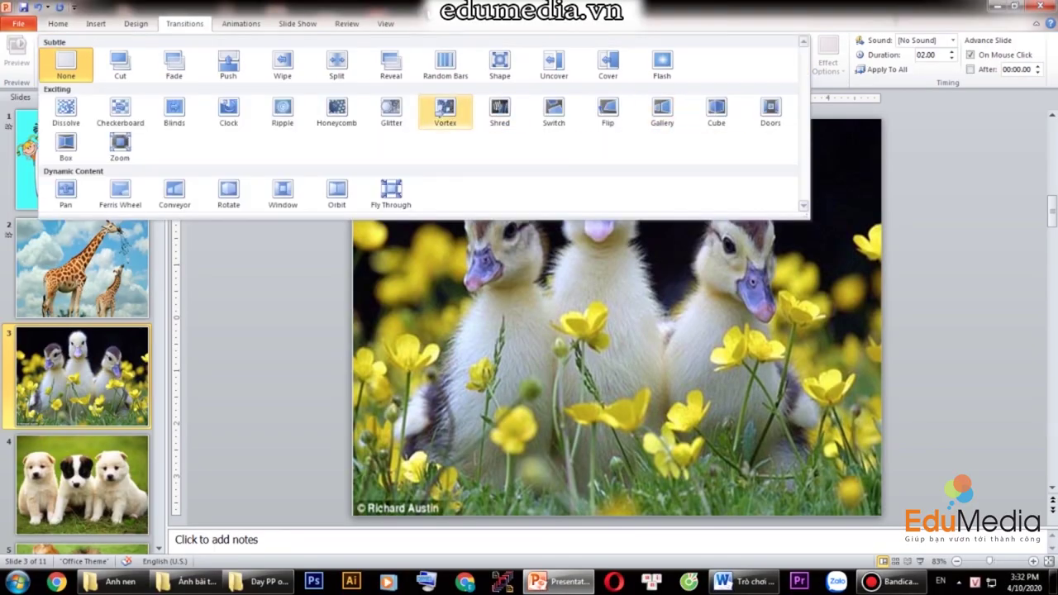
left_click(445, 109)
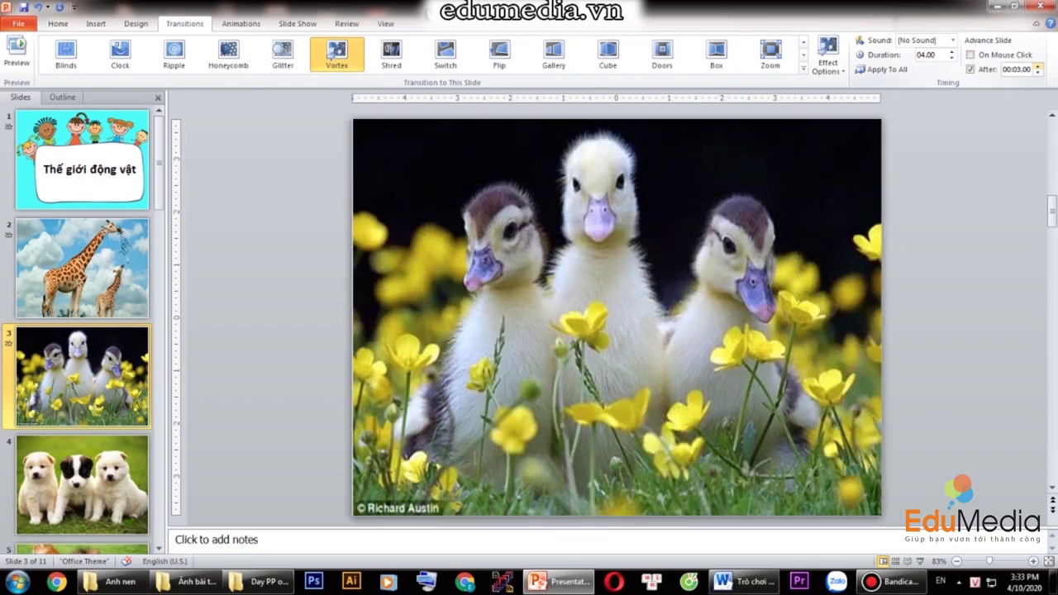
key("Down")
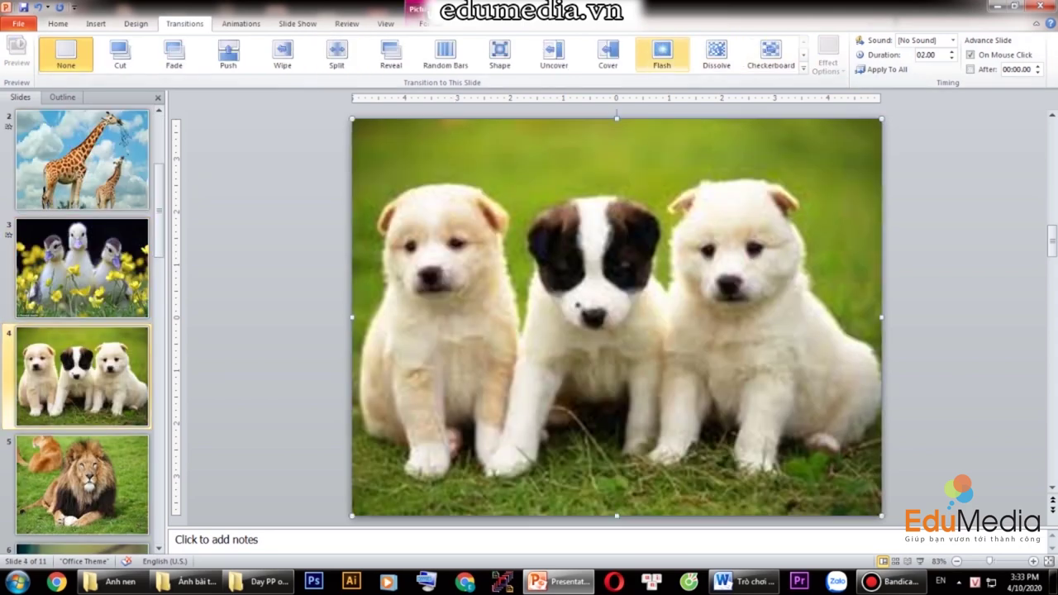
left_click(446, 54)
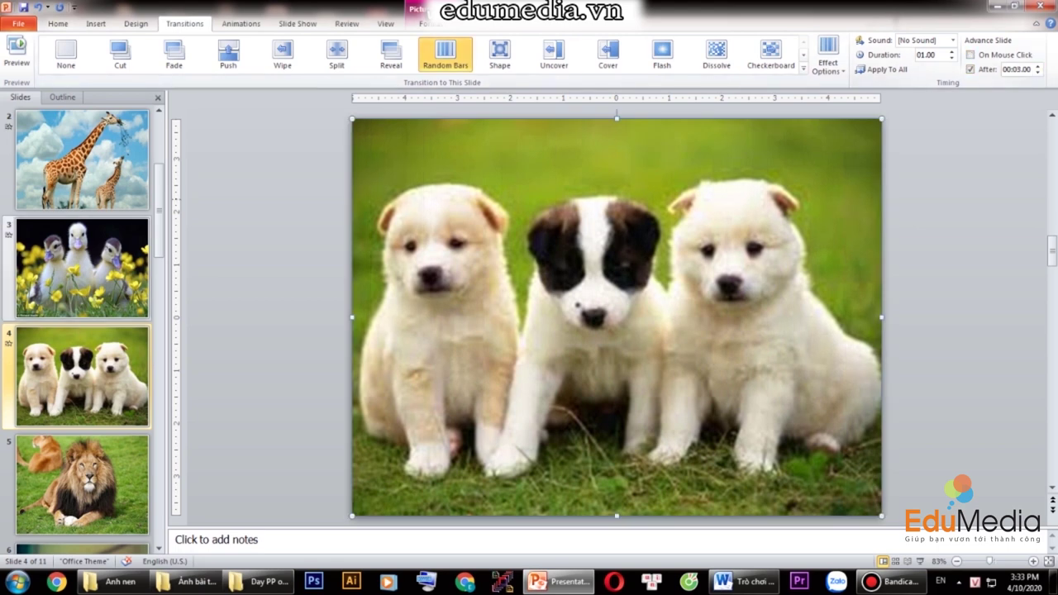
key("Down")
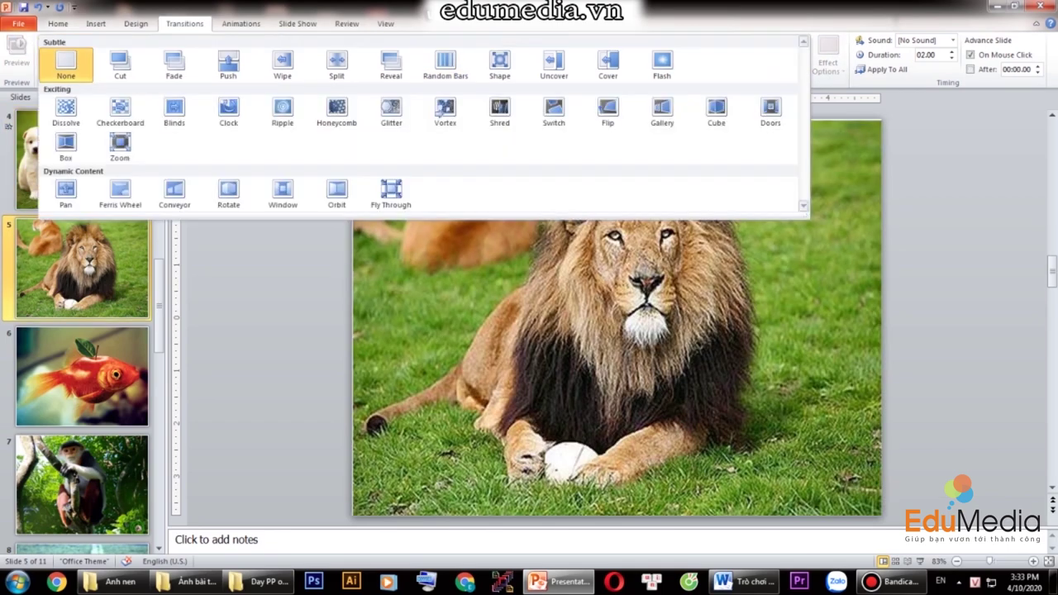
Step: Apply Honeycomb to the lion slide and Zoom to the goldfish slide
left_click(336, 113)
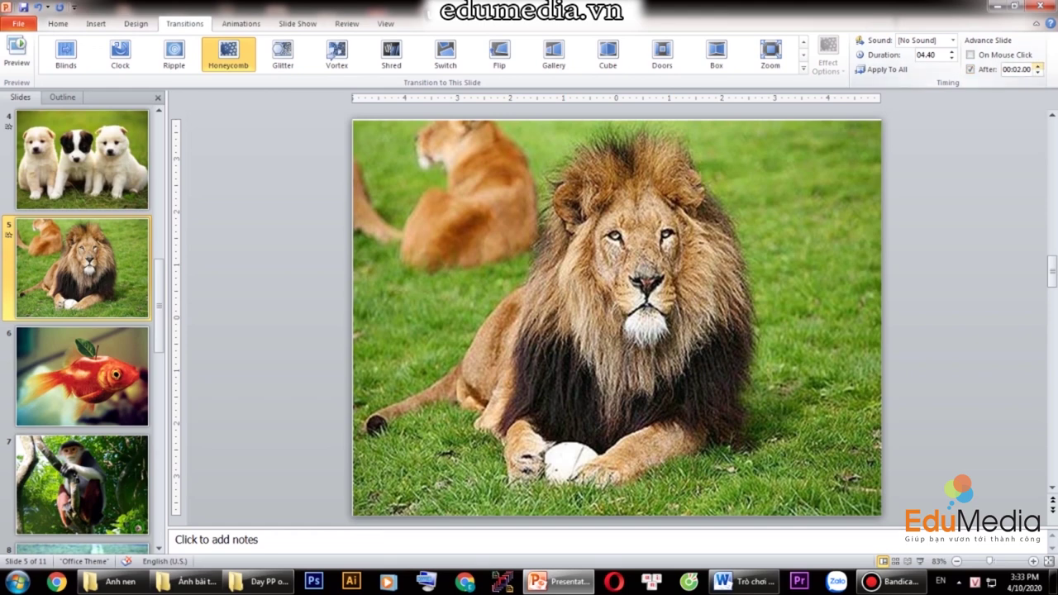
left_click(83, 376)
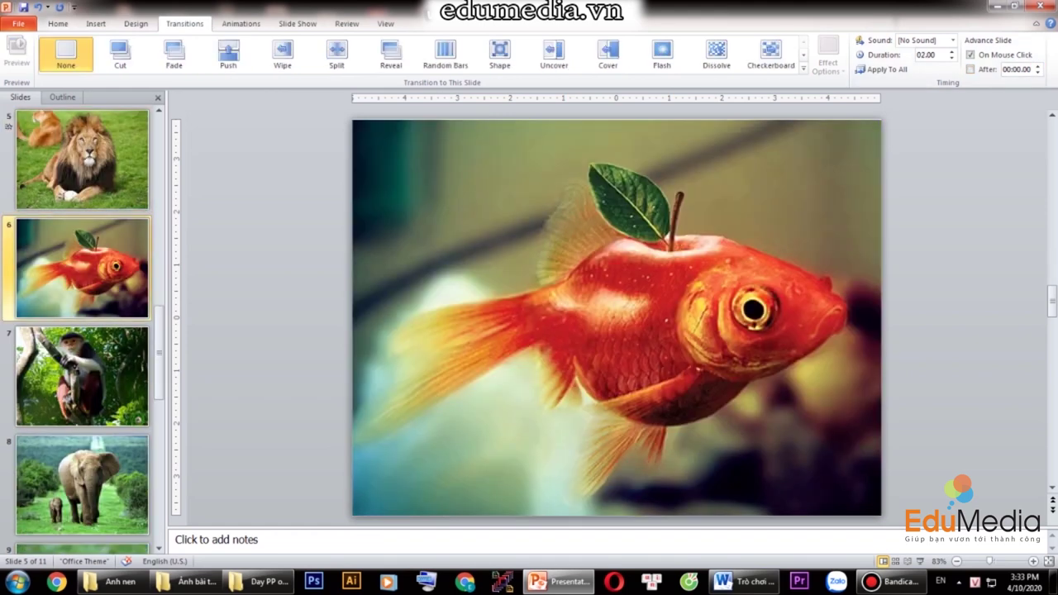
left_click(803, 68)
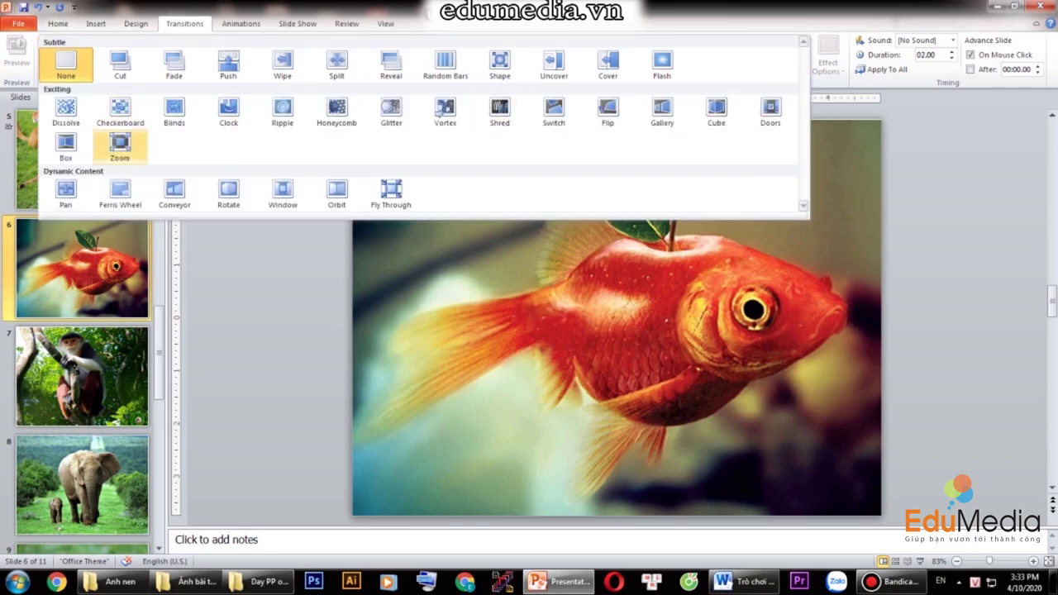
left_click(120, 144)
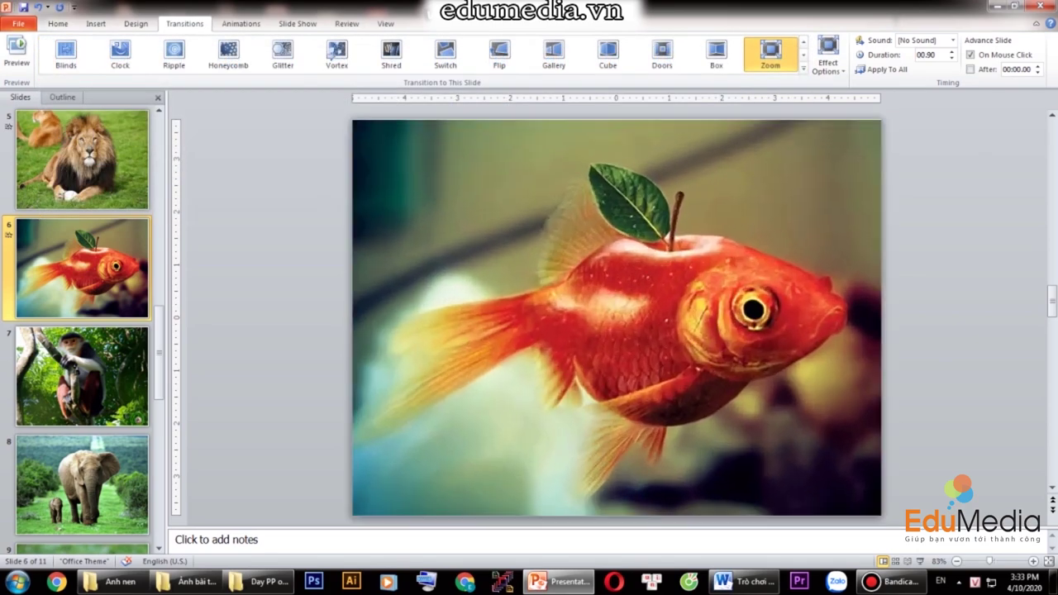
Step: Make the goldfish slide auto-advance after 3 seconds
left_click(1038, 65)
left_click(1038, 65)
left_click(1038, 65)
Step: Give the monkey slide a Doors transition advancing after 3 seconds instead of on click
left_click(82, 376)
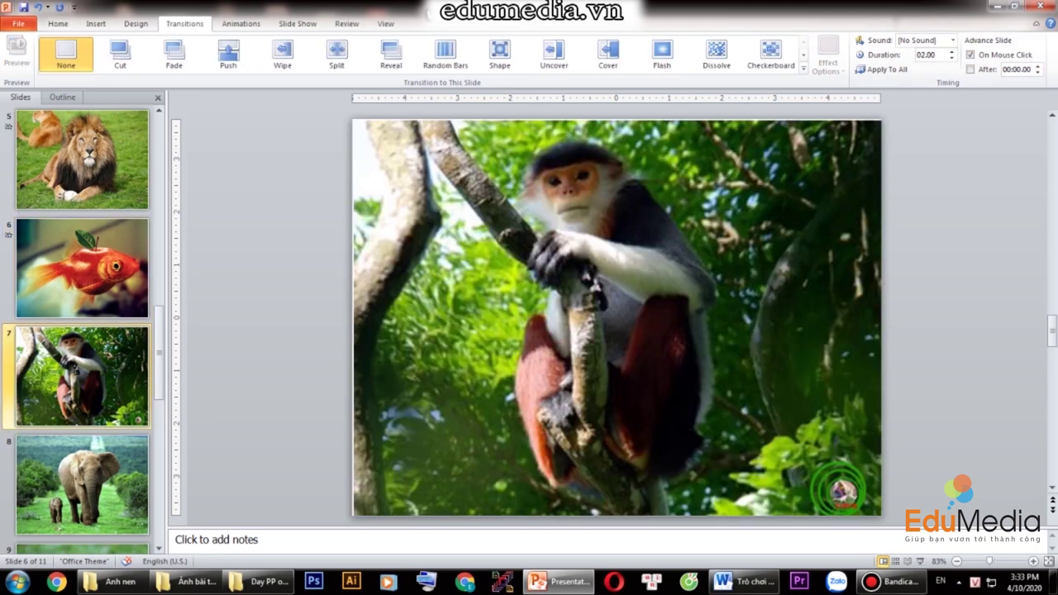
left_click(802, 69)
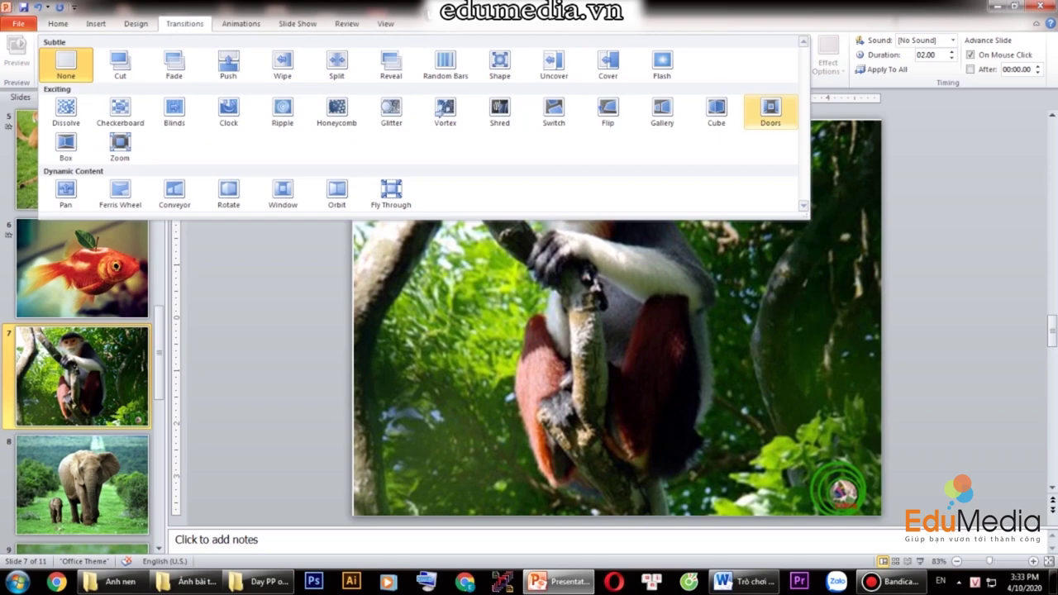
left_click(769, 105)
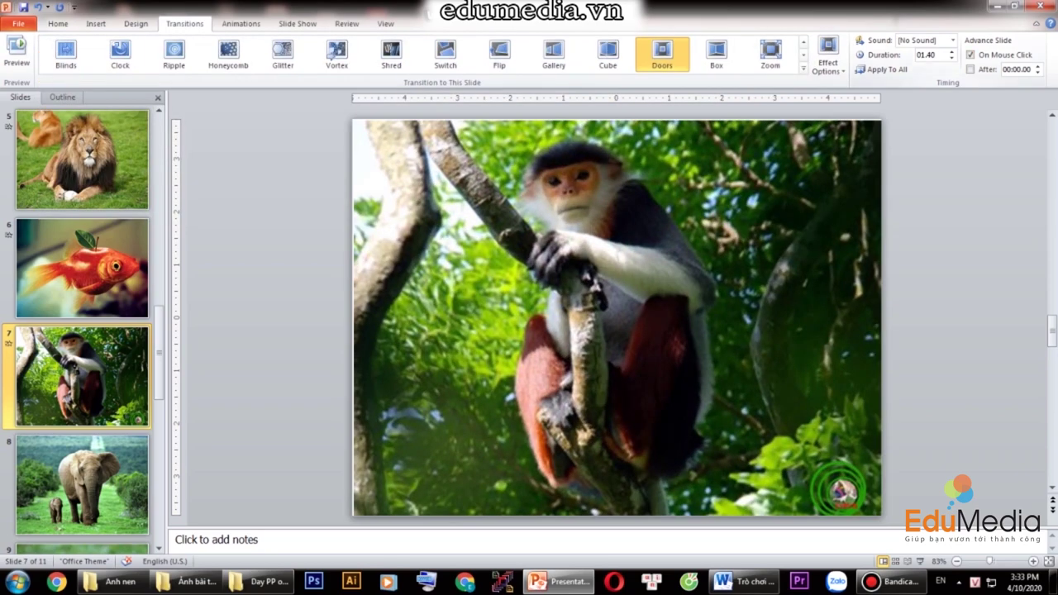
left_click(970, 55)
left_click(1037, 66)
left_click(1037, 66)
left_click(1037, 66)
Step: Apply the Rotate transition to the elephant slide, auto-advancing after 1 second
key("Down")
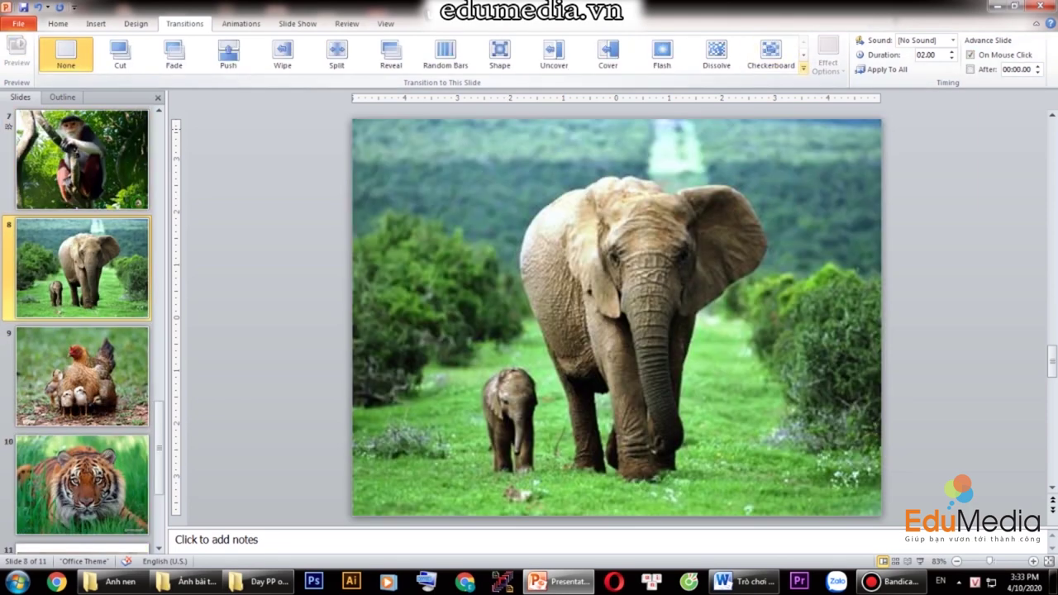
left_click(803, 68)
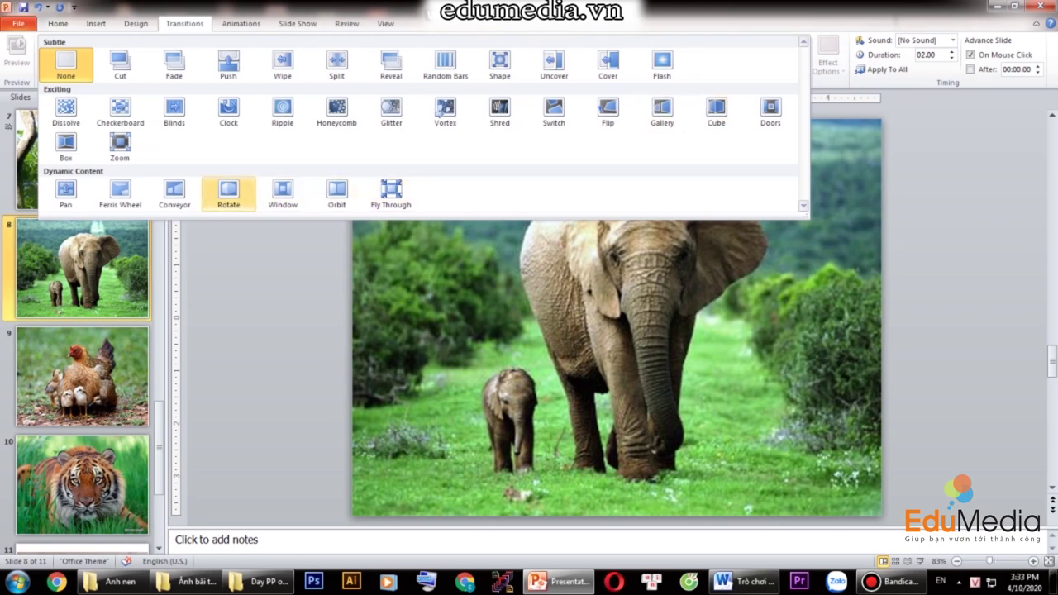
left_click(228, 192)
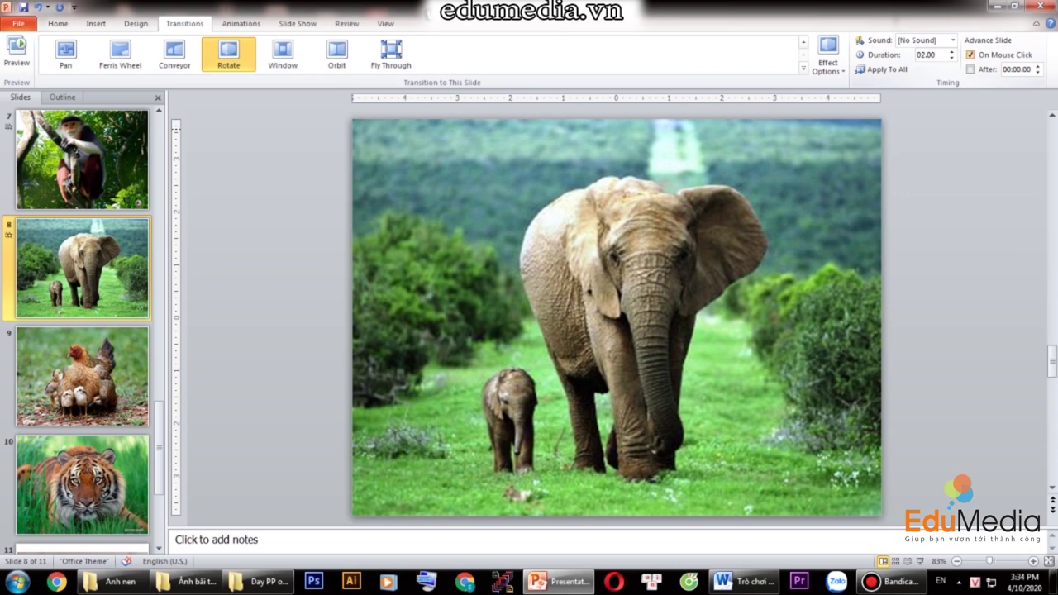
left_click(1038, 65)
left_click(82, 376)
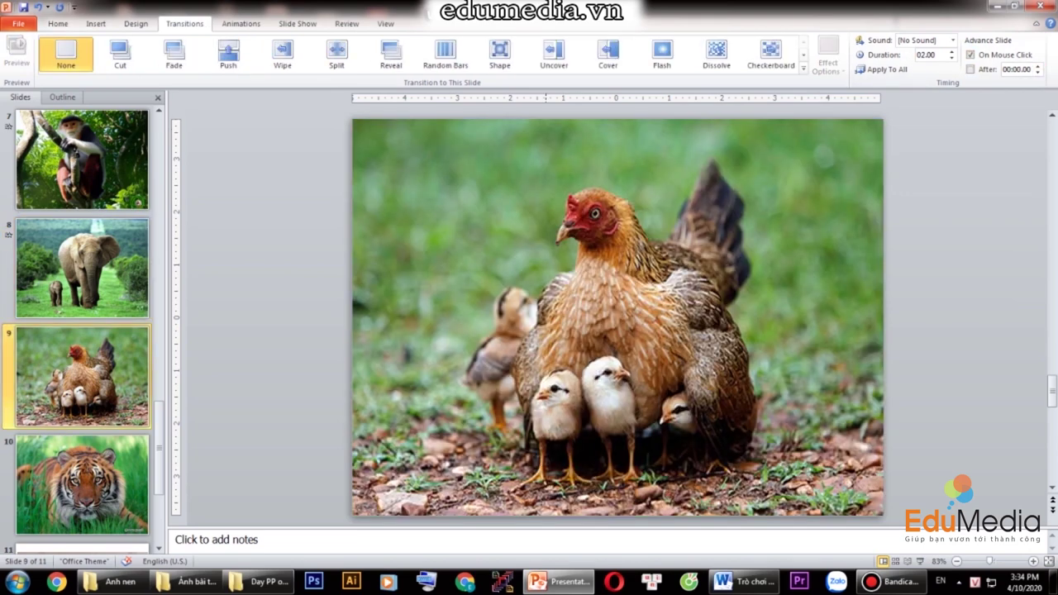
Step: Give the hen slide a Conveyor transition that advances automatically after 1 second, not on click
left_click(802, 69)
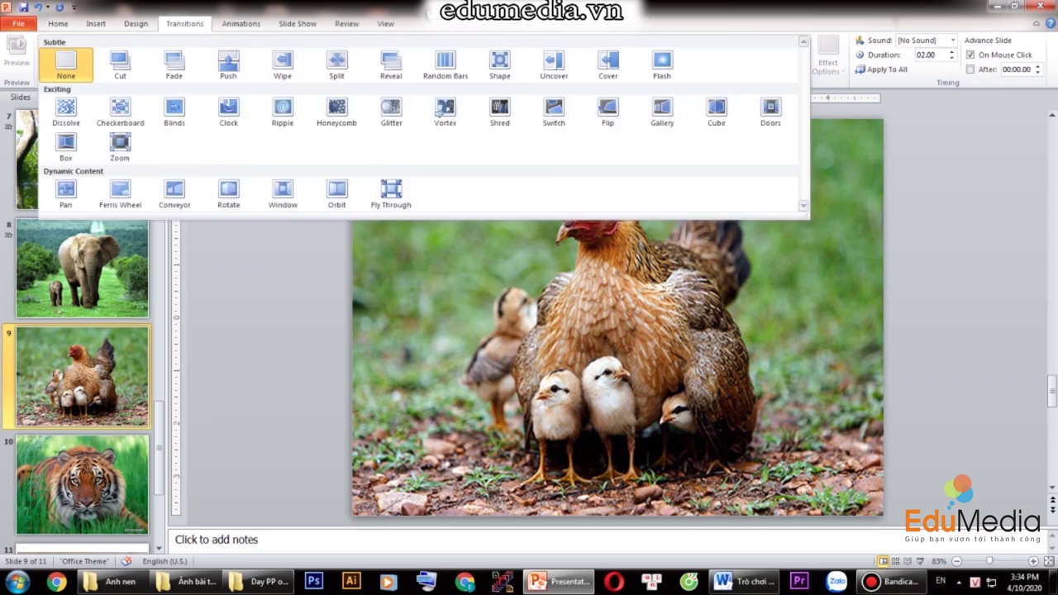
left_click(174, 192)
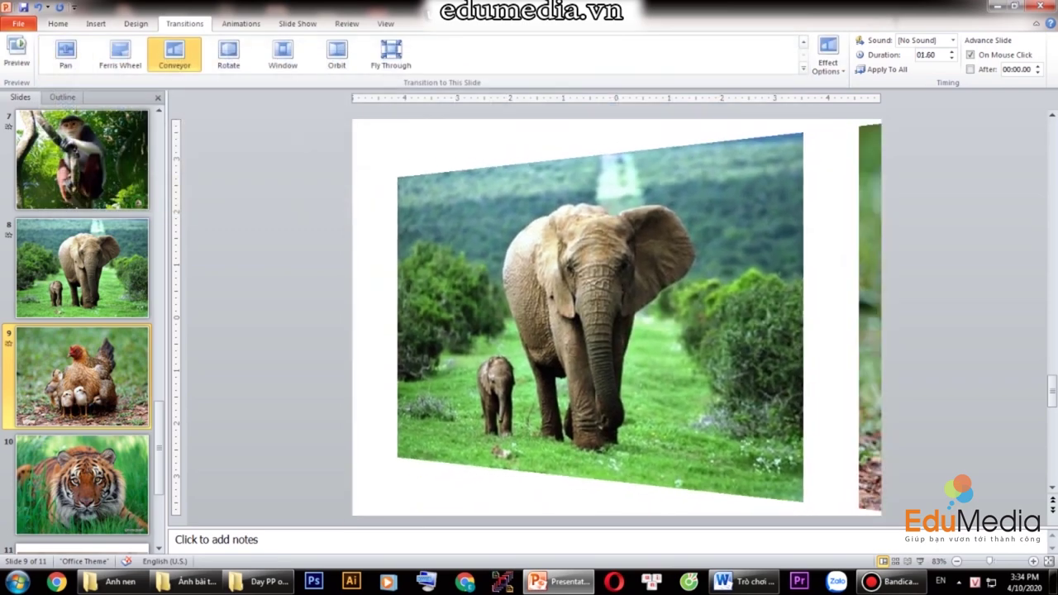
left_click(970, 55)
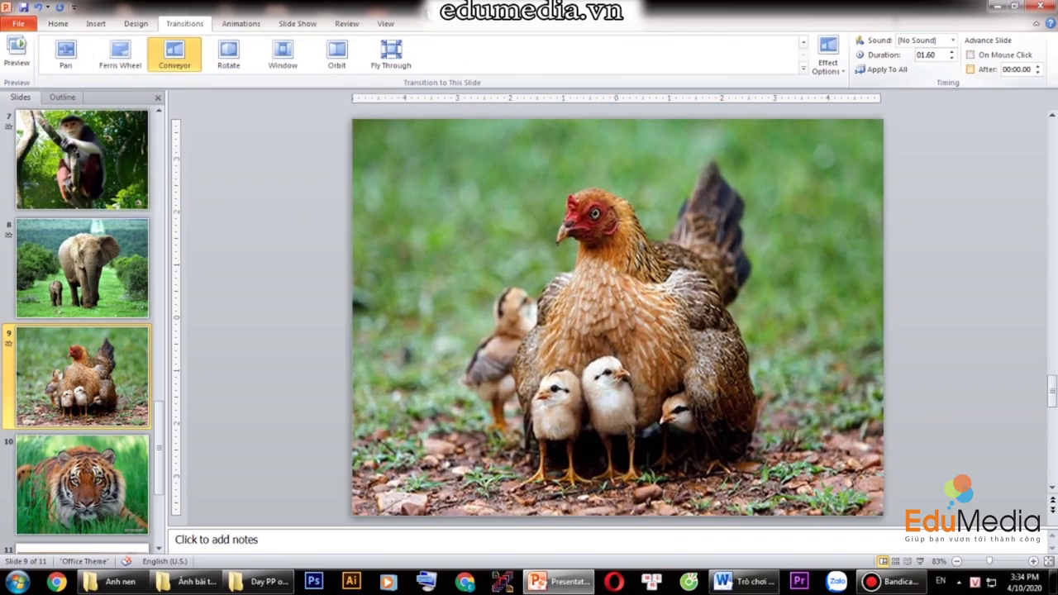
left_click(1038, 66)
Step: Give the tiger slide a Doors transition that advances after 3 seconds
scroll(83, 430, "down", 1)
left_click(82, 376)
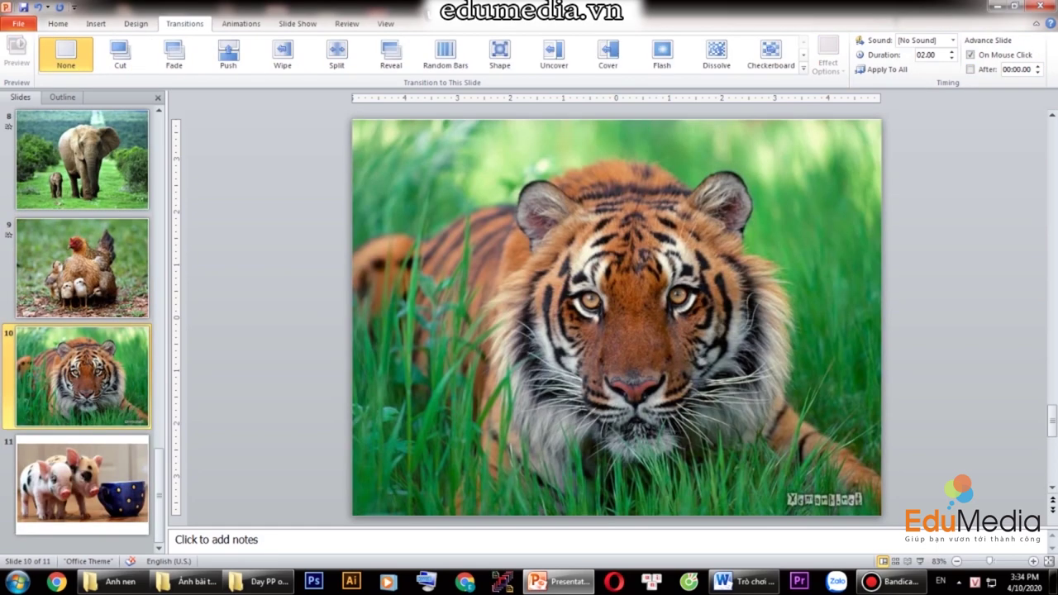
left_click(802, 68)
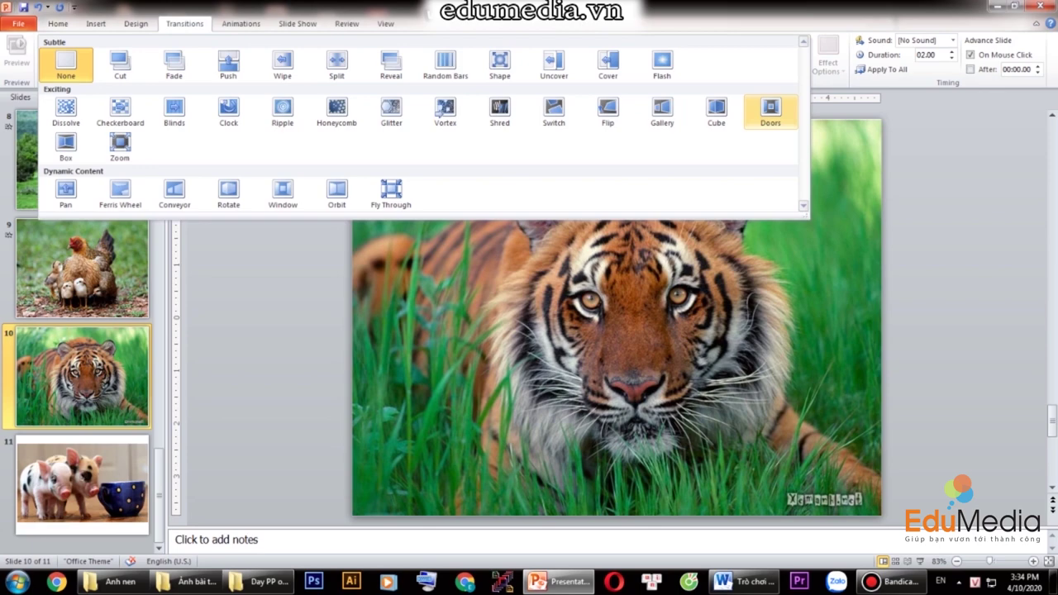
left_click(770, 112)
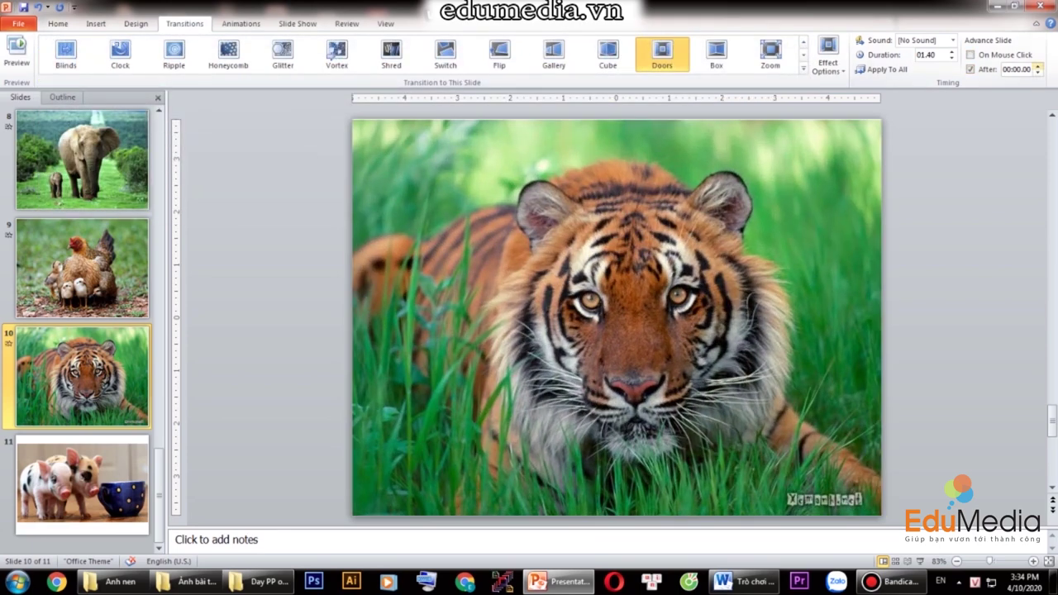
left_click(1038, 65)
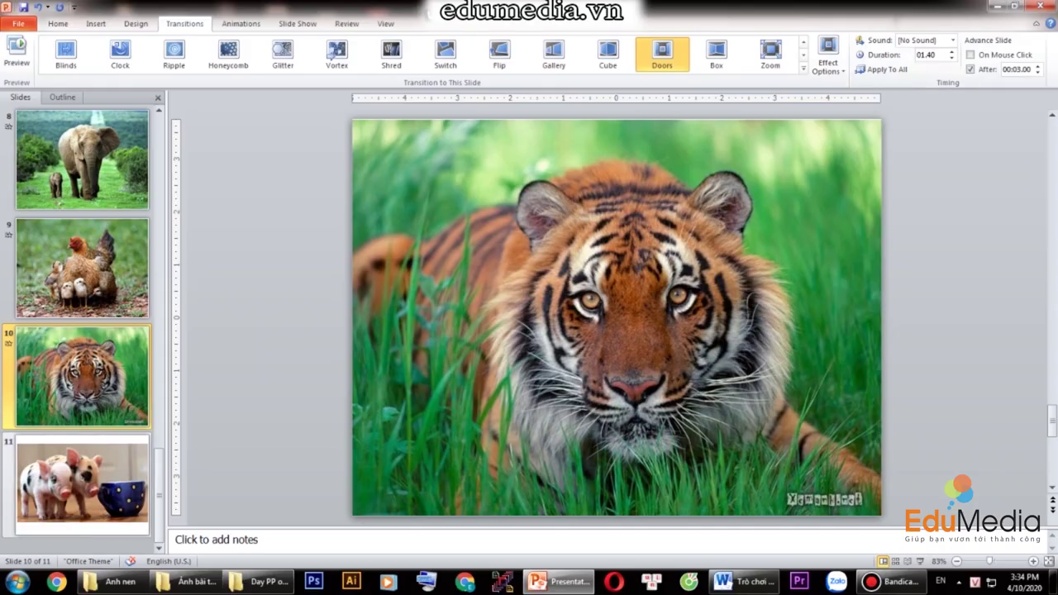
left_click(82, 479)
left_click(802, 68)
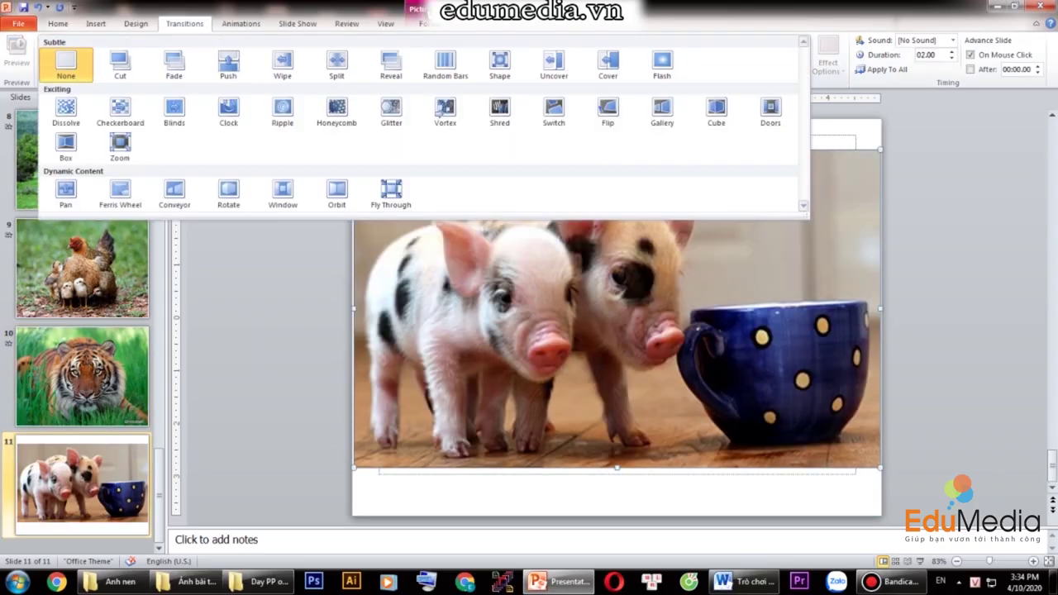
Step: Apply Vortex to the piglet slide, auto-advancing after 3 seconds, and preview it
left_click(445, 110)
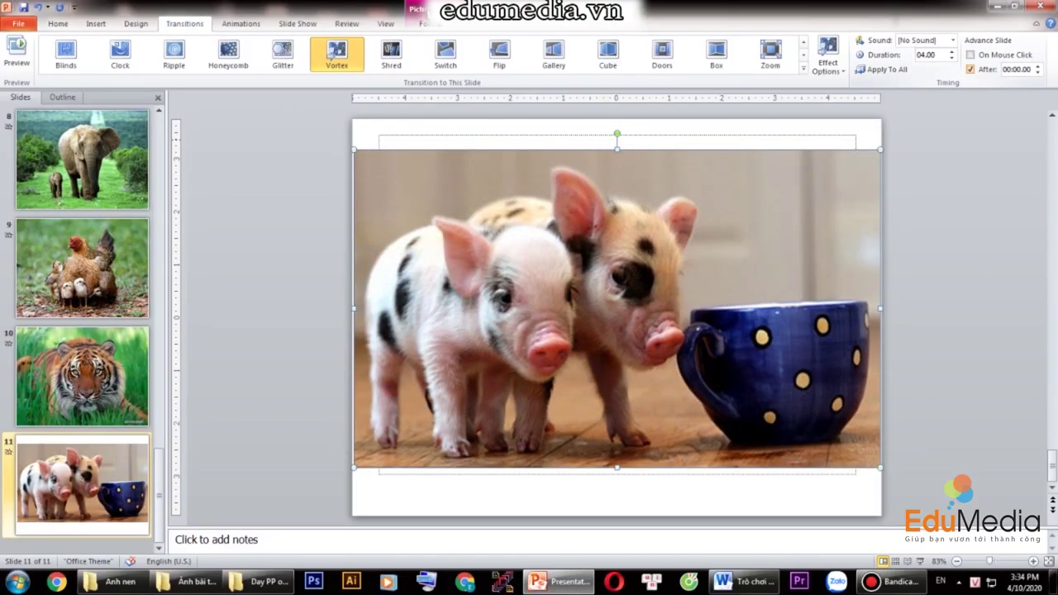
left_click(1038, 65)
left_click(1037, 66)
left_click(1037, 65)
left_click(330, 52)
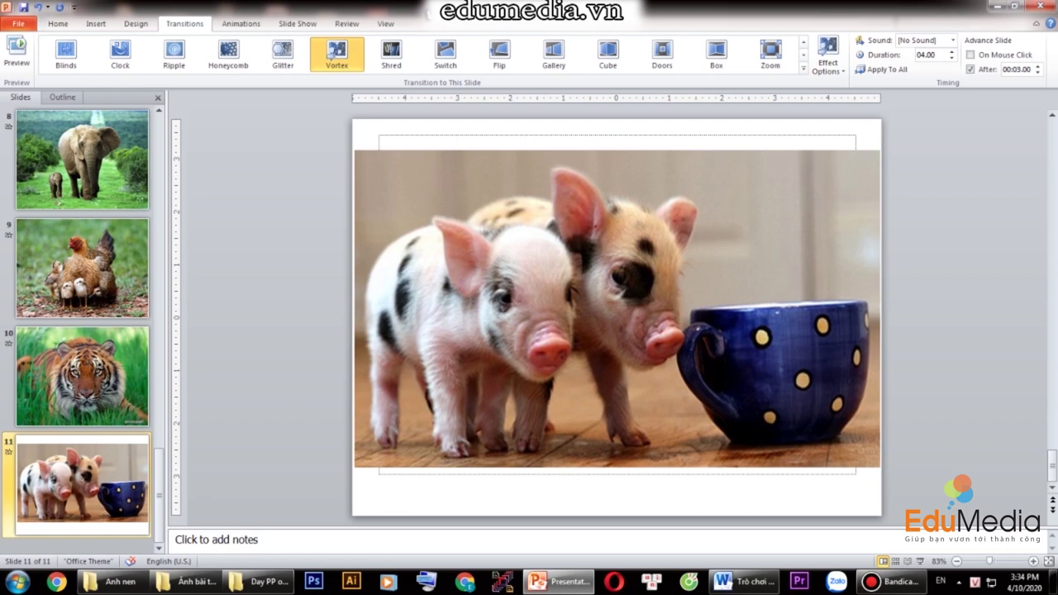
Step: Jump back to the first slide and start the slide show with F5
key("Up")
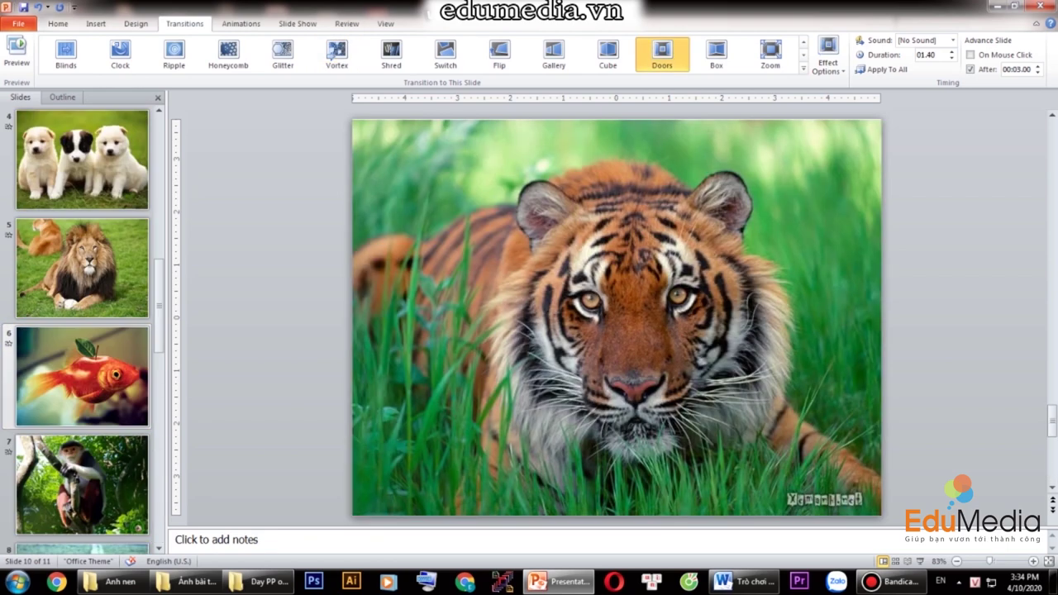
key("Home")
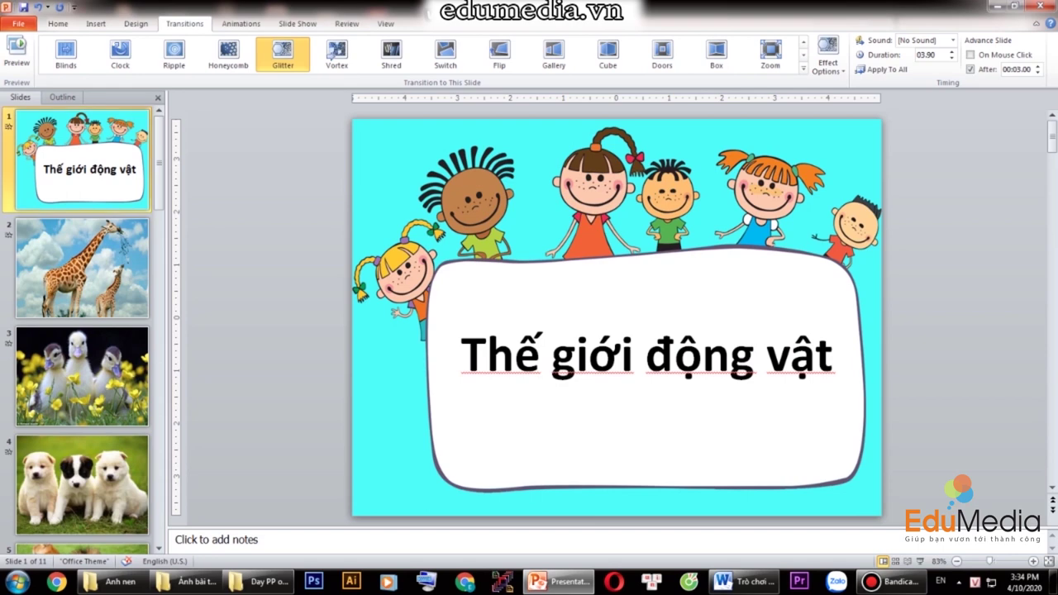
key("F5")
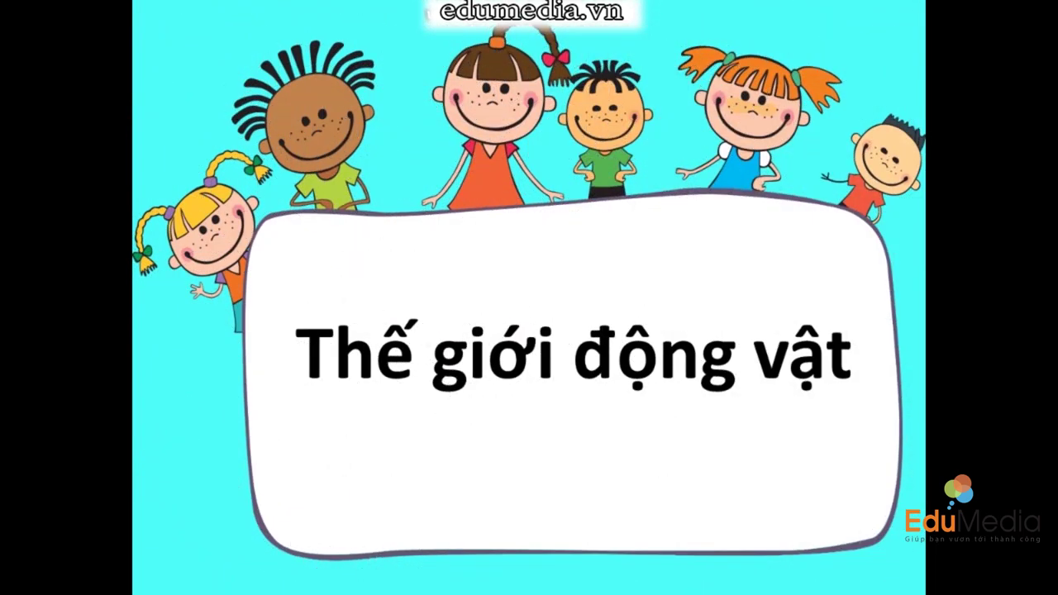
Step: Advance the running slide show to the giraffe slide and beyond with the Right arrow
key("Right")
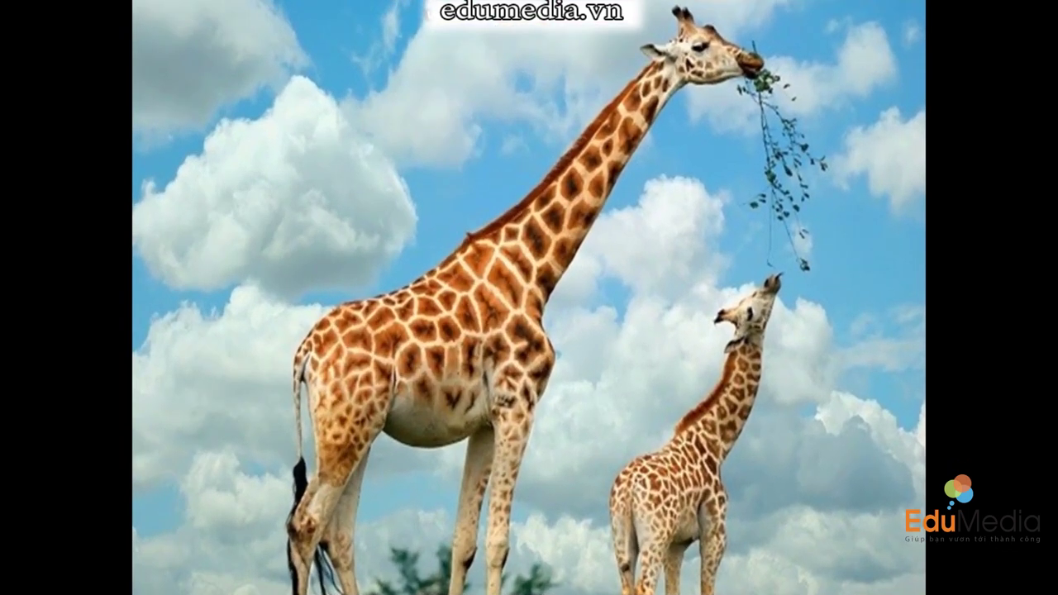
key("Right")
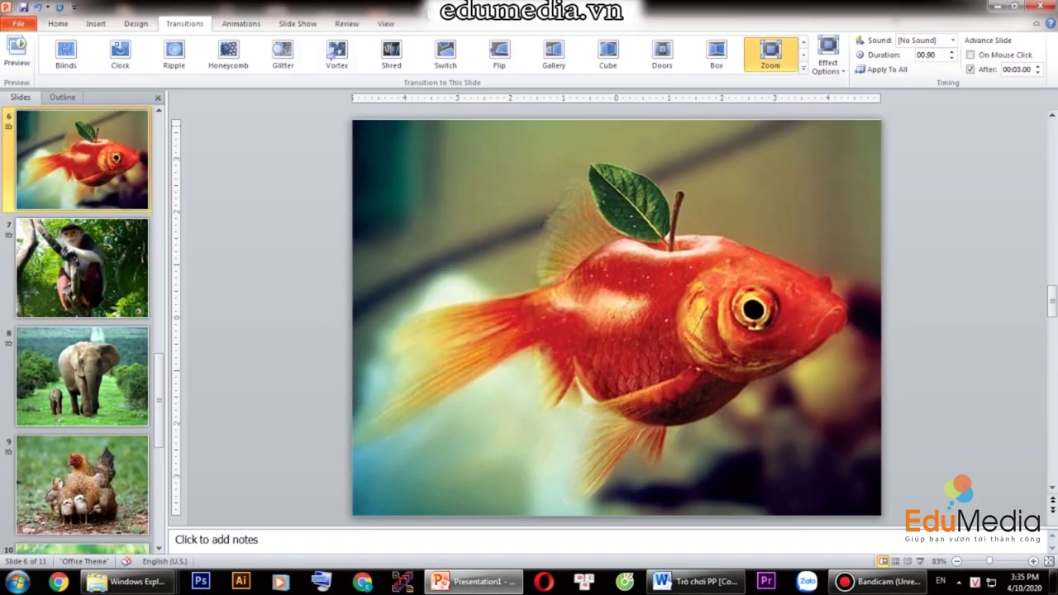
Step: Insert the audio file 'Con cao cao - nhac thieu nien' from the Nhac - Video folder onto slide 1
scroll(83, 323, "up", 2)
scroll(82, 323, "up", 3)
left_click(82, 161)
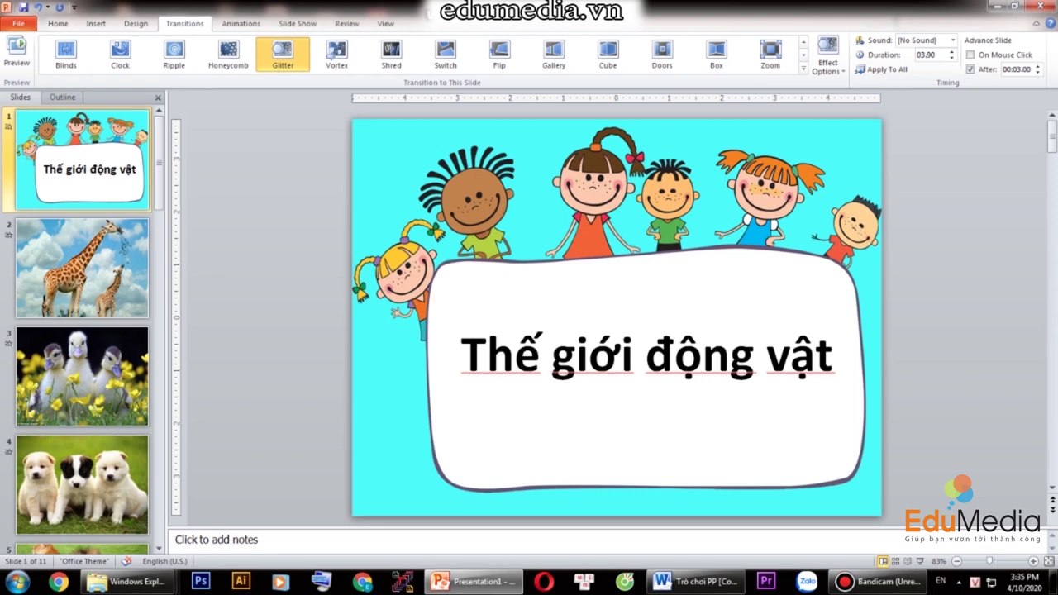
left_click(96, 23)
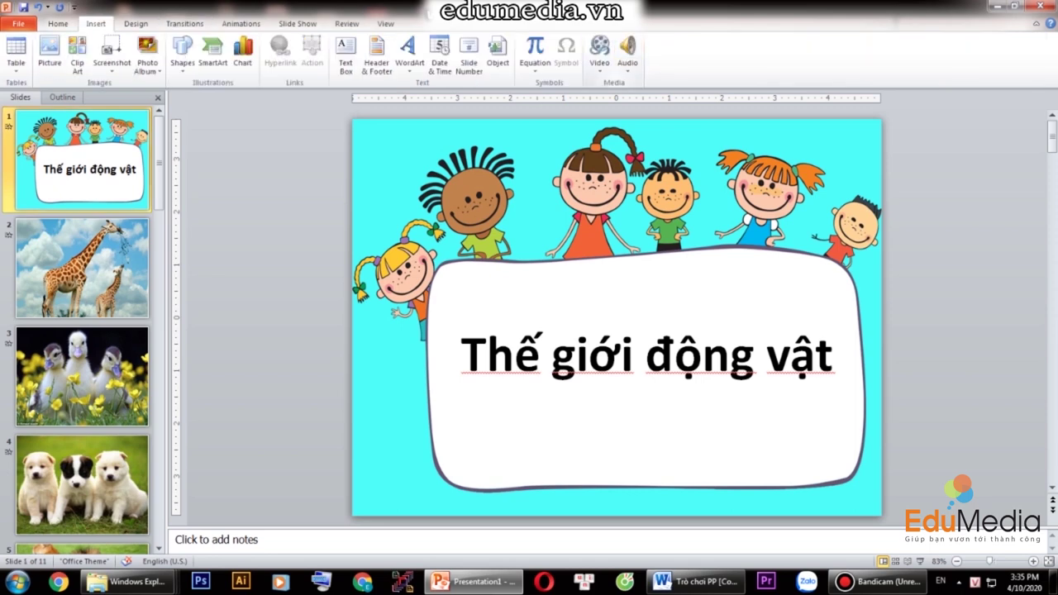
left_click(627, 50)
left_click(265, 30)
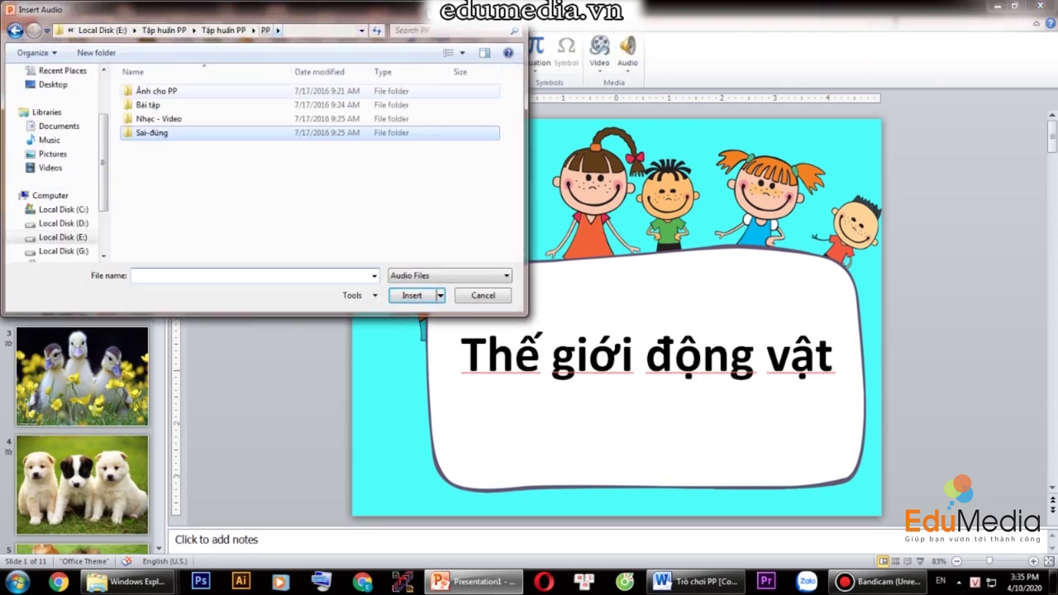
double_click(157, 118)
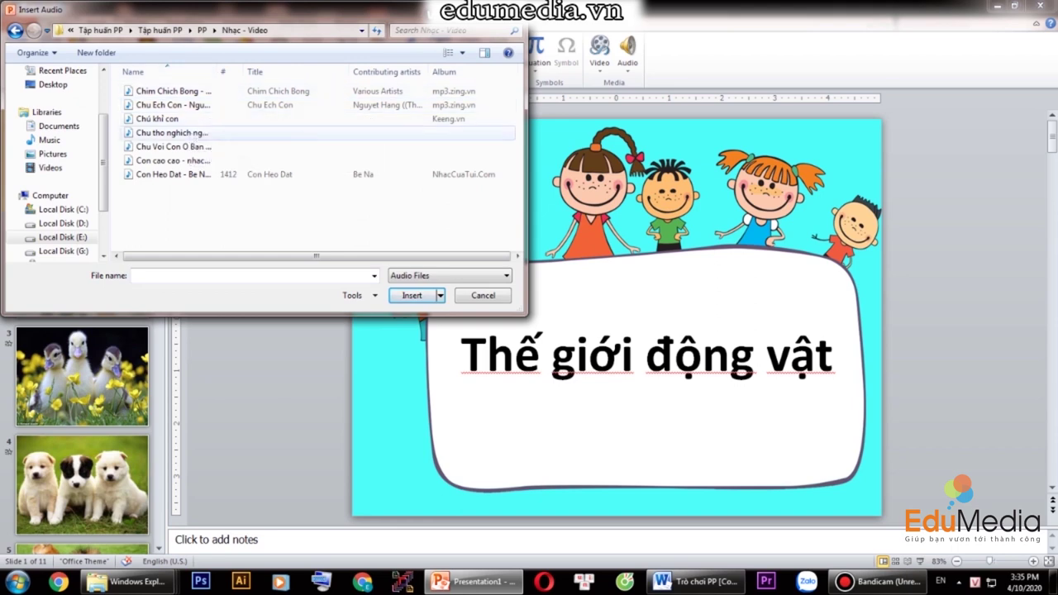
left_click(173, 160)
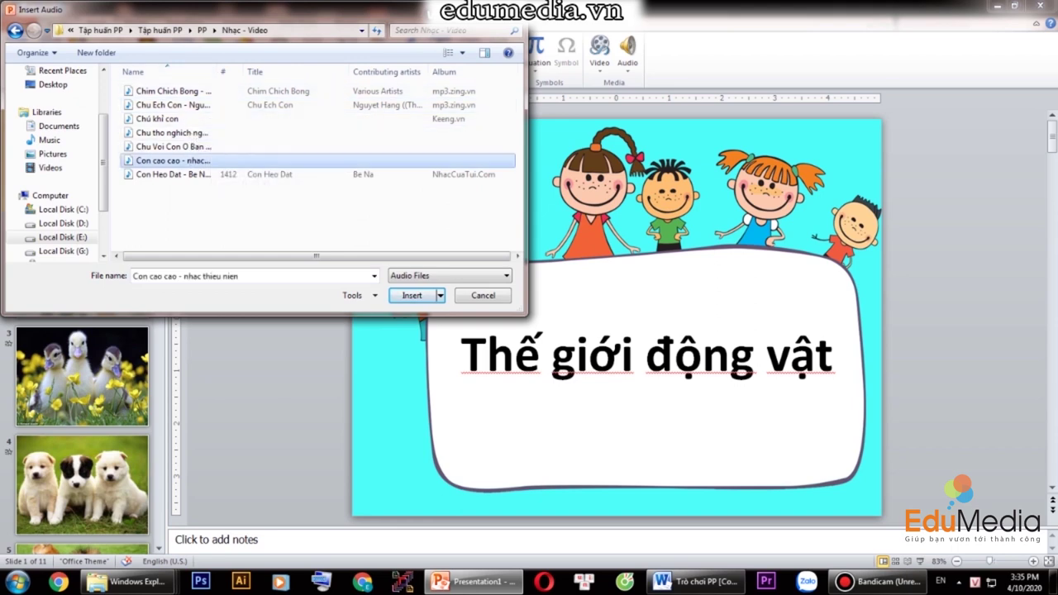
key("Return")
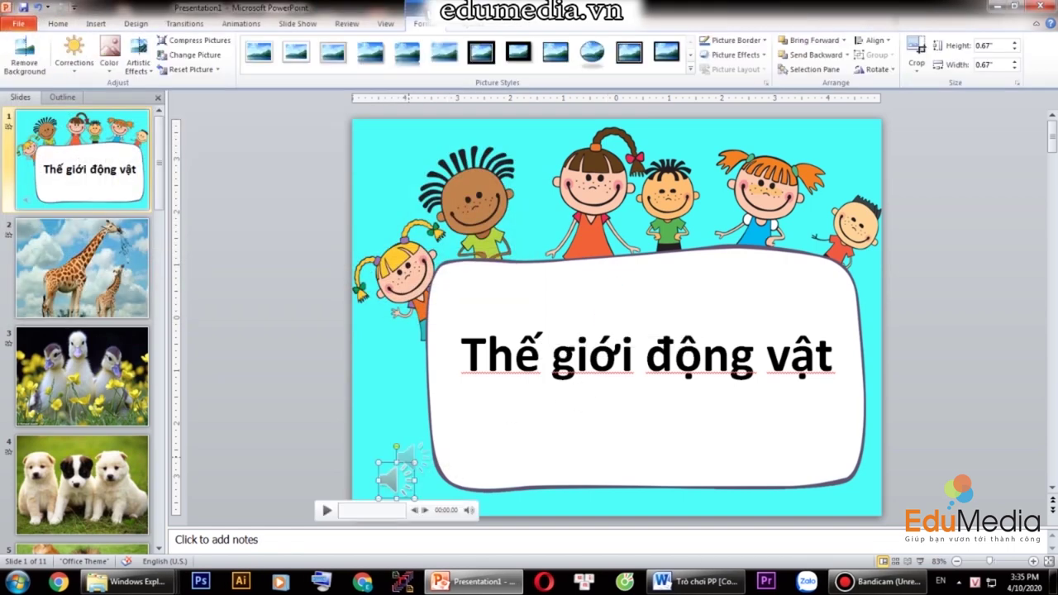
Step: Nudge the speaker icon right, set the song to start Automatically, and show the Animation Pane
left_click_drag(397, 477, 418, 475)
left_click(464, 23)
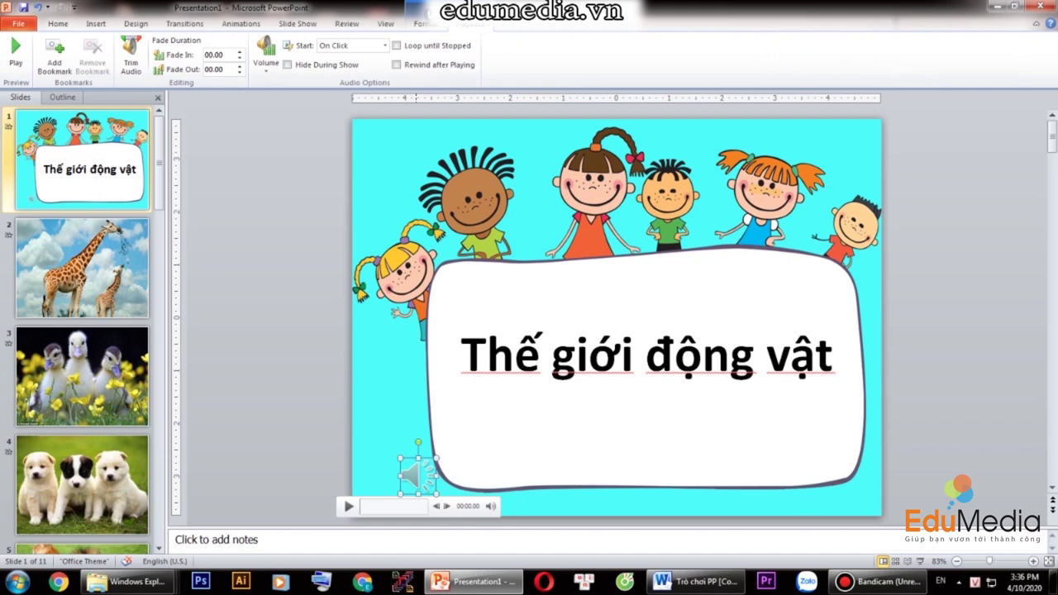
left_click(384, 45)
left_click(340, 58)
left_click(241, 23)
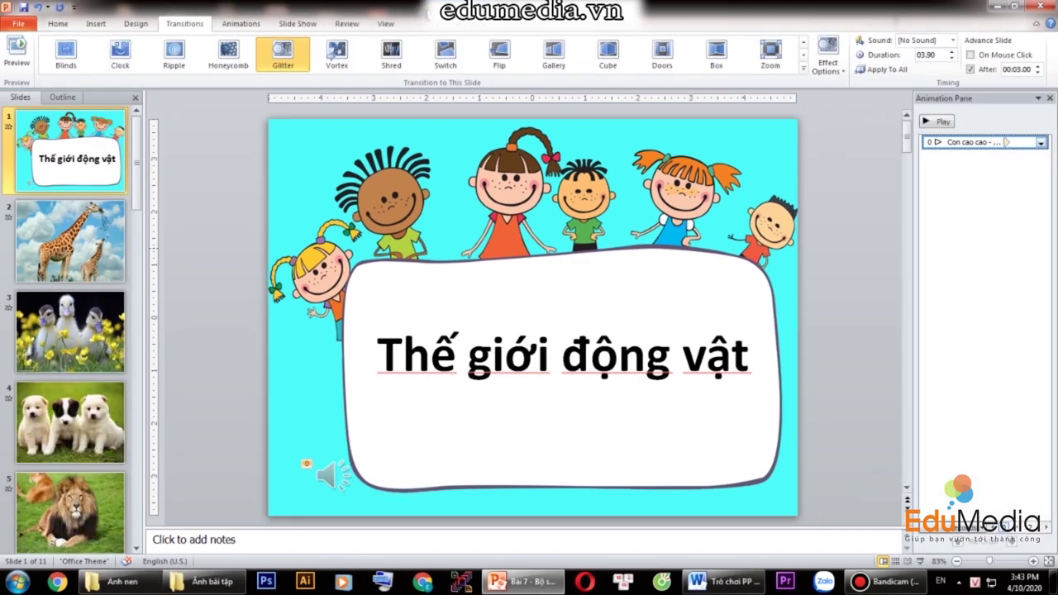
left_click(1041, 142)
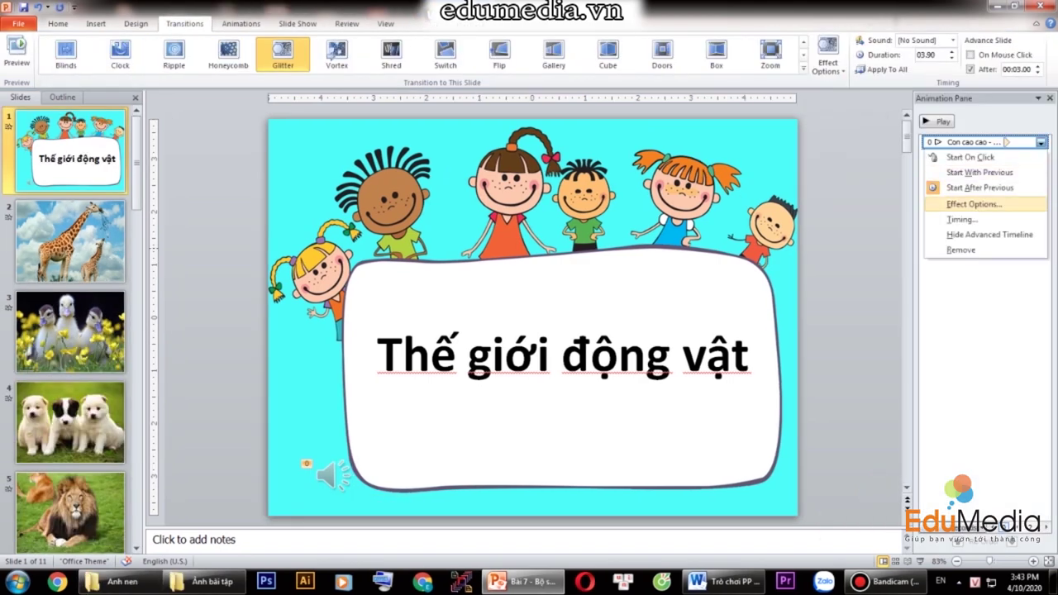
Step: Set the song's Stop playing option to after 11 slides, then run the slide show
left_click(959, 204)
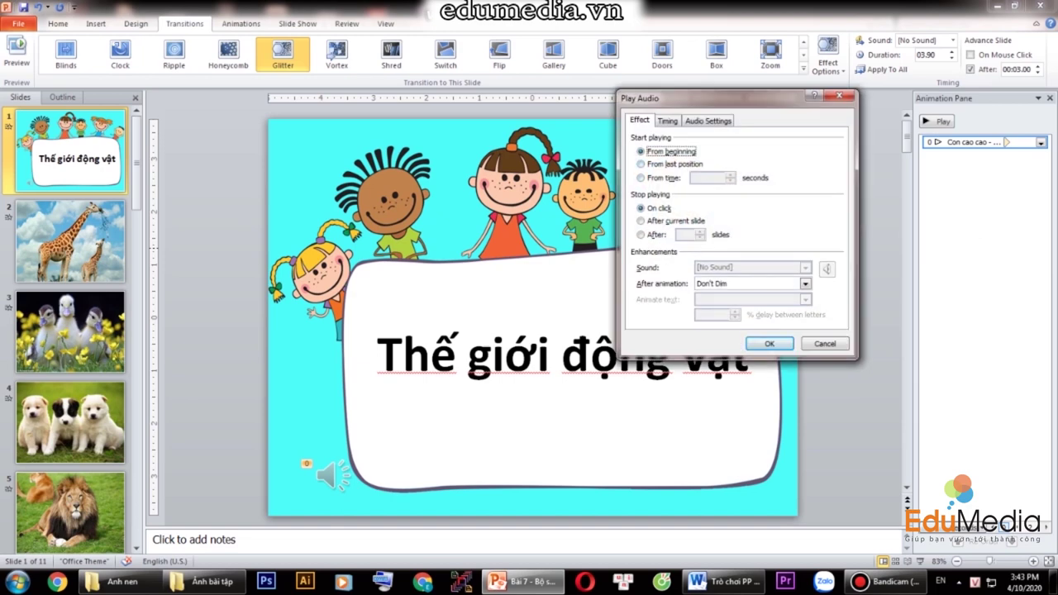
left_click(640, 235)
type("11")
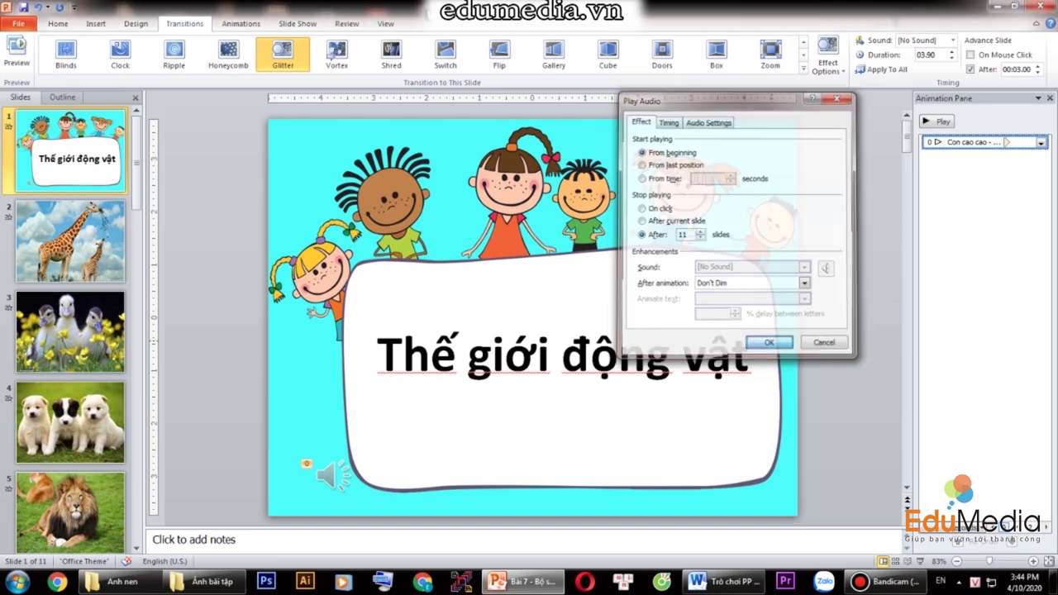
key("Return")
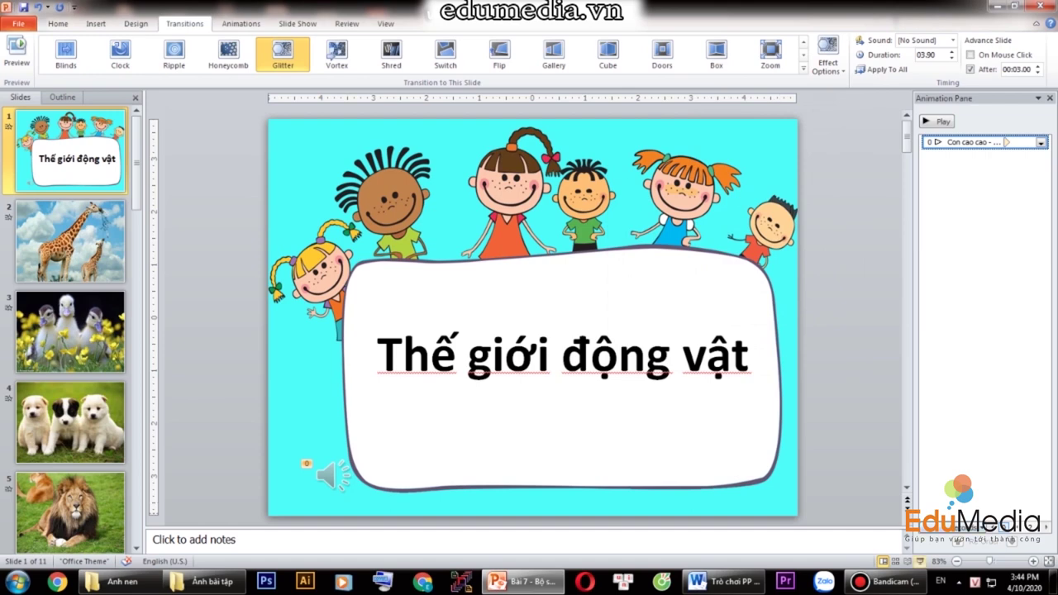
key("F5")
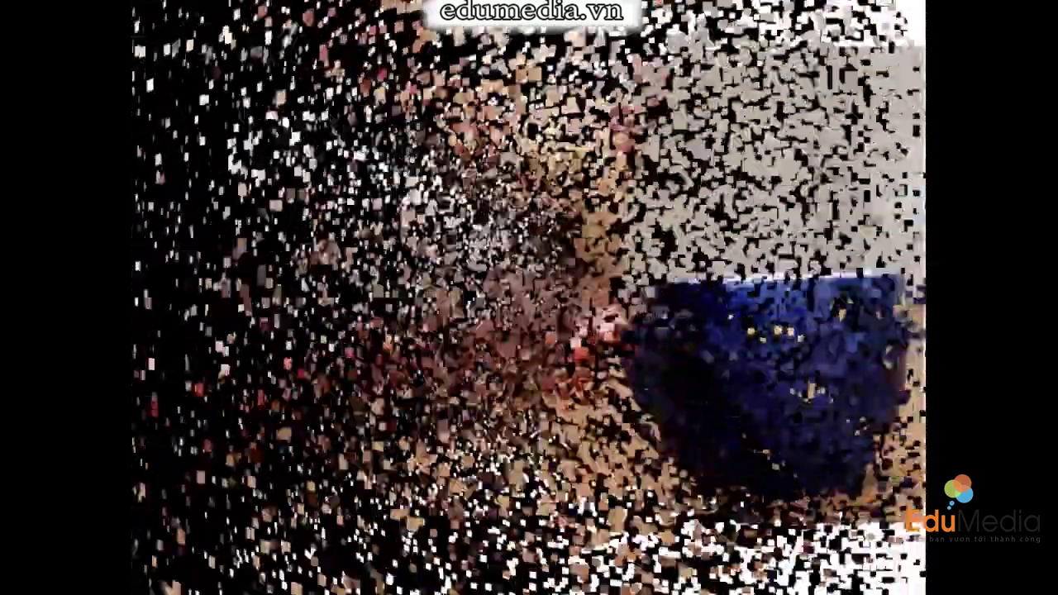
key("Escape")
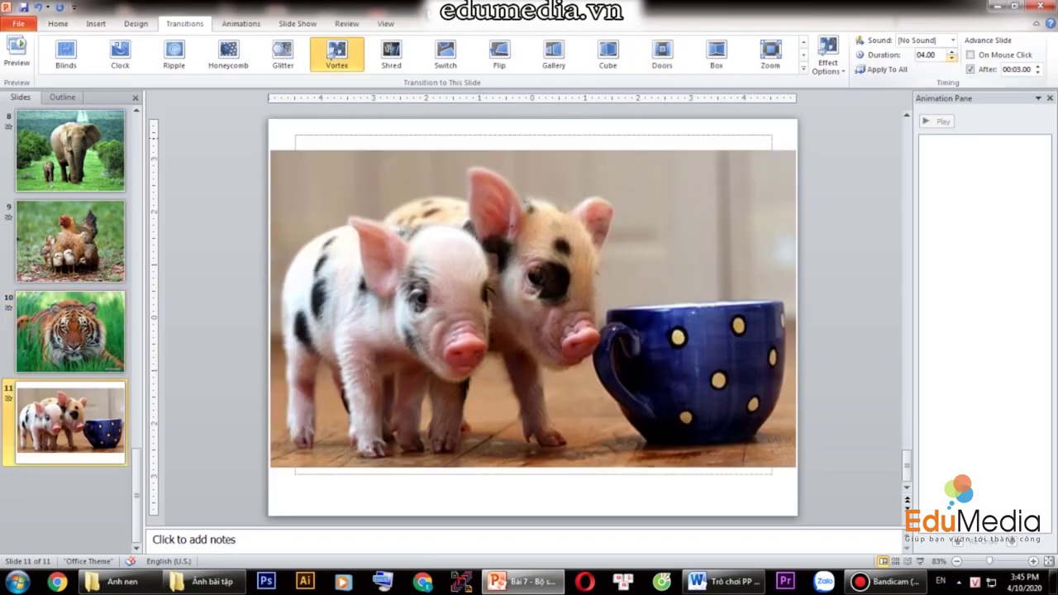
Step: Lower the piglet slide's transition duration to 02.75 and end the test show with Esc
left_click(951, 58)
left_click(951, 58)
left_click(951, 58)
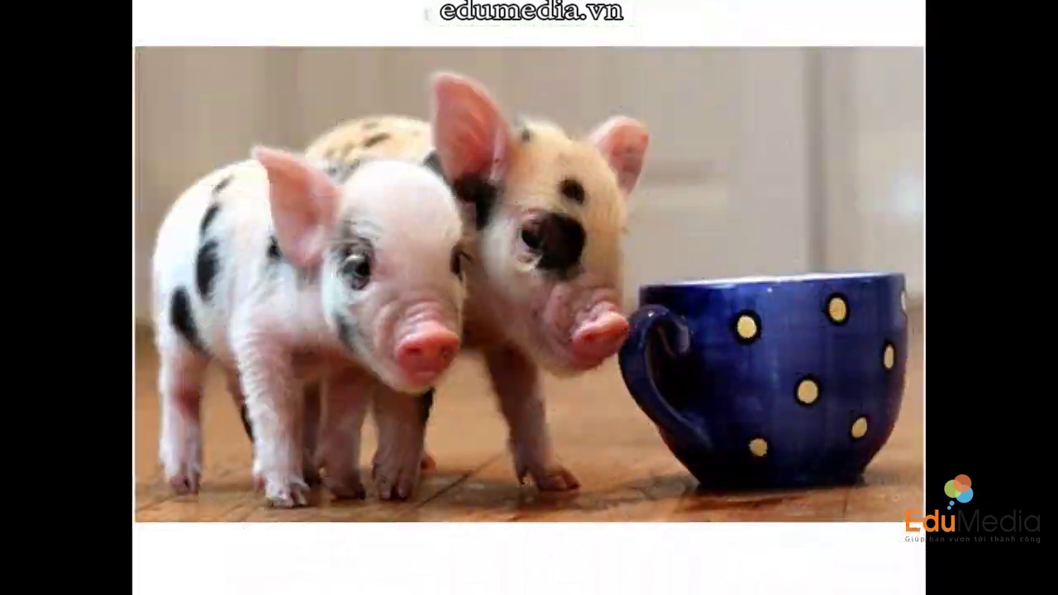
key("Escape")
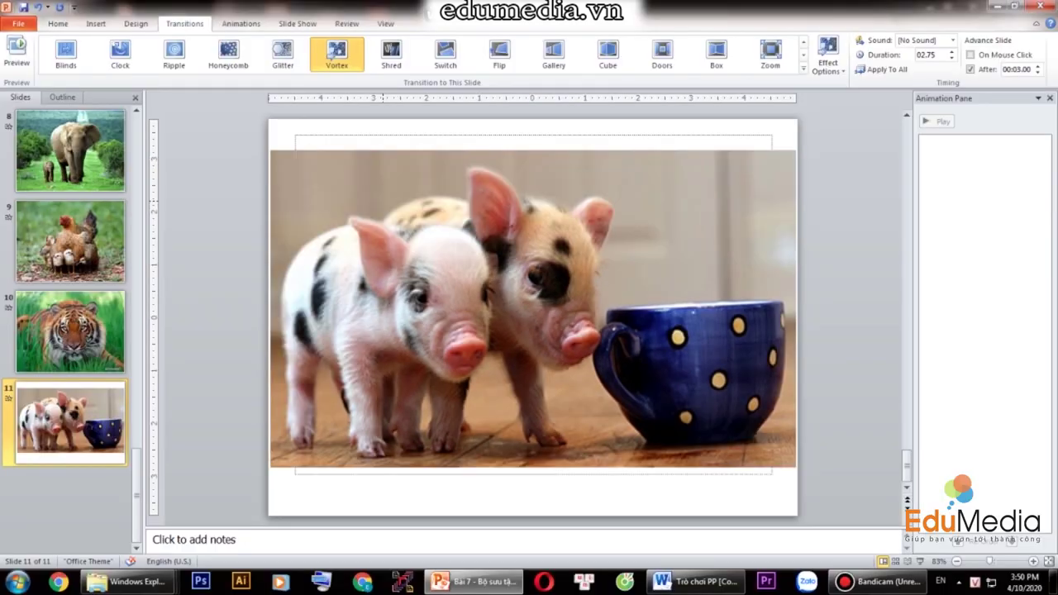
Step: Go to the title slide and select its speaker icon
scroll(70, 322, "up", 3)
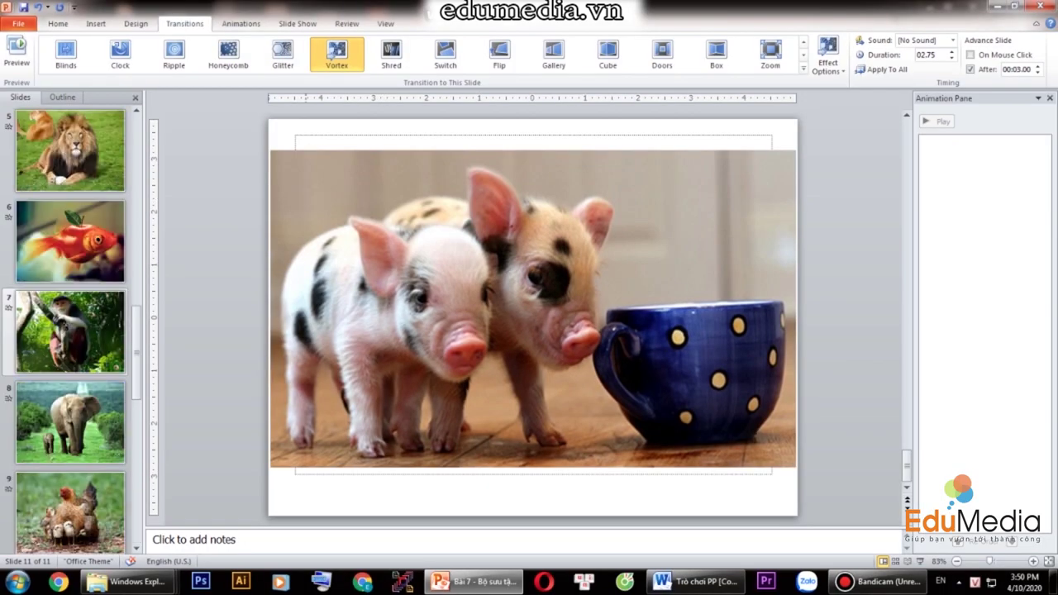
scroll(70, 322, "up", 4)
left_click(70, 152)
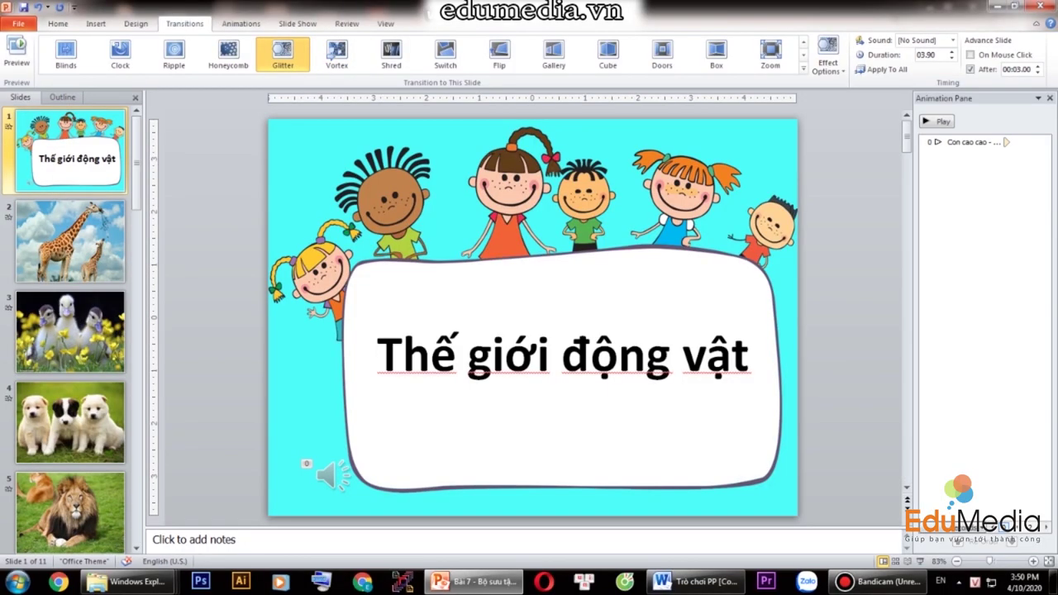
left_click(331, 474)
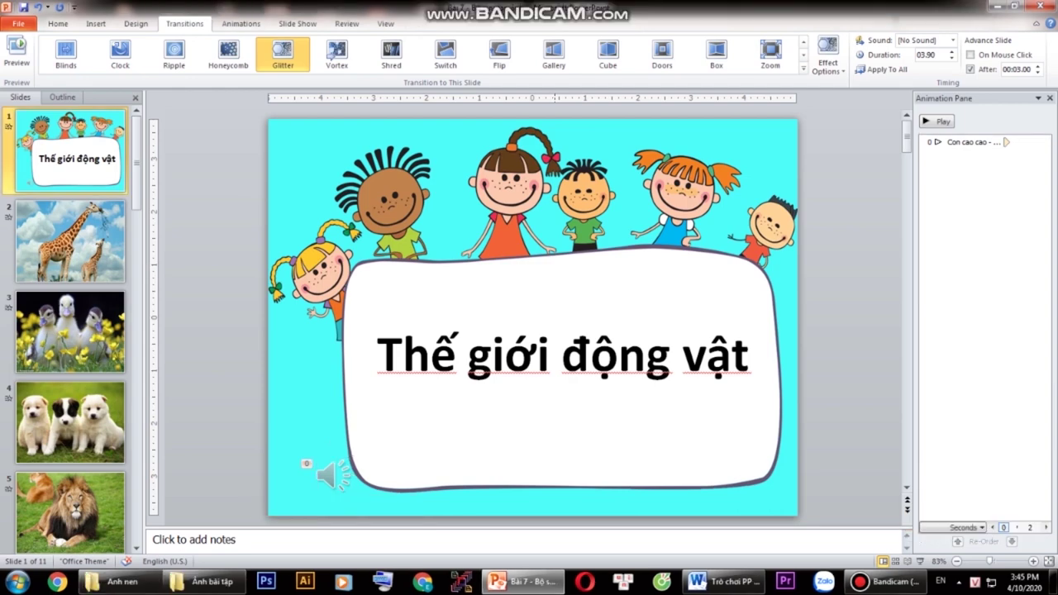
left_click(19, 23)
key("Escape")
Step: Save a .ppsx show copy, then set the Save As type to Windows Media Video
key("F12")
left_click(302, 242)
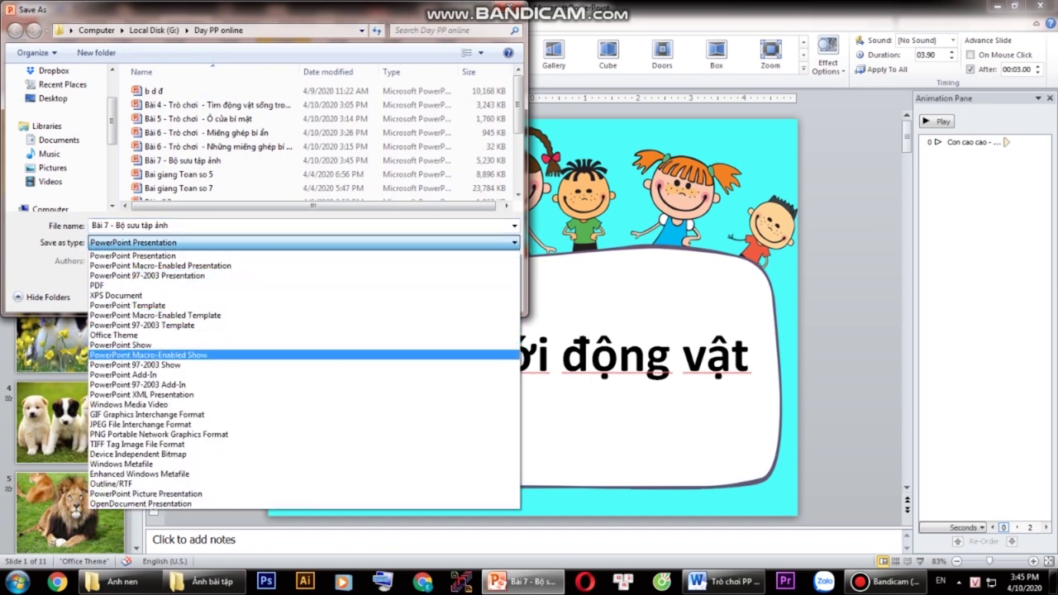
left_click(120, 344)
left_click(417, 295)
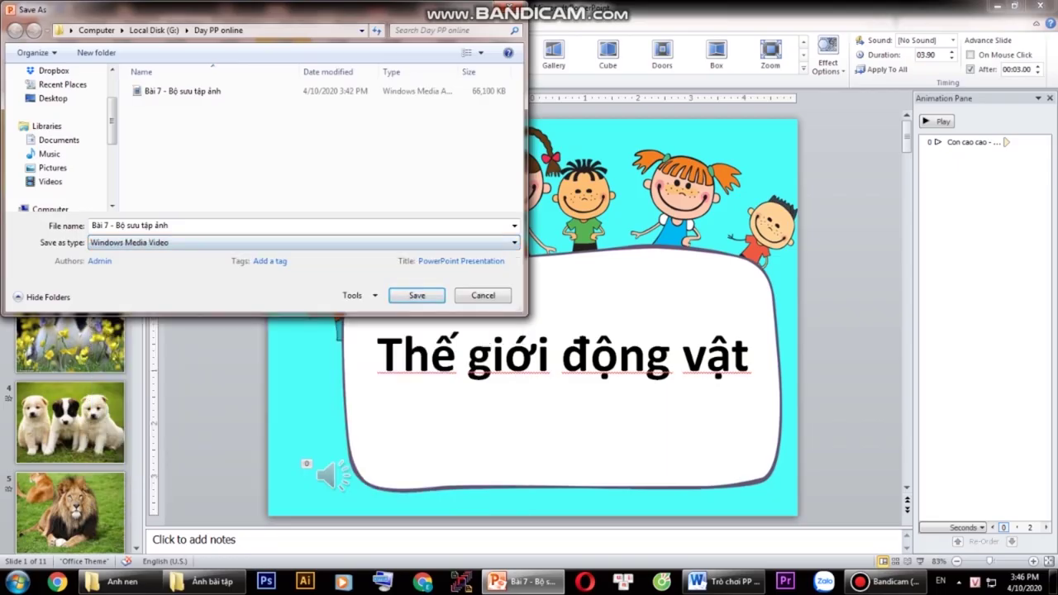
key("alt+Down")
key("Return")
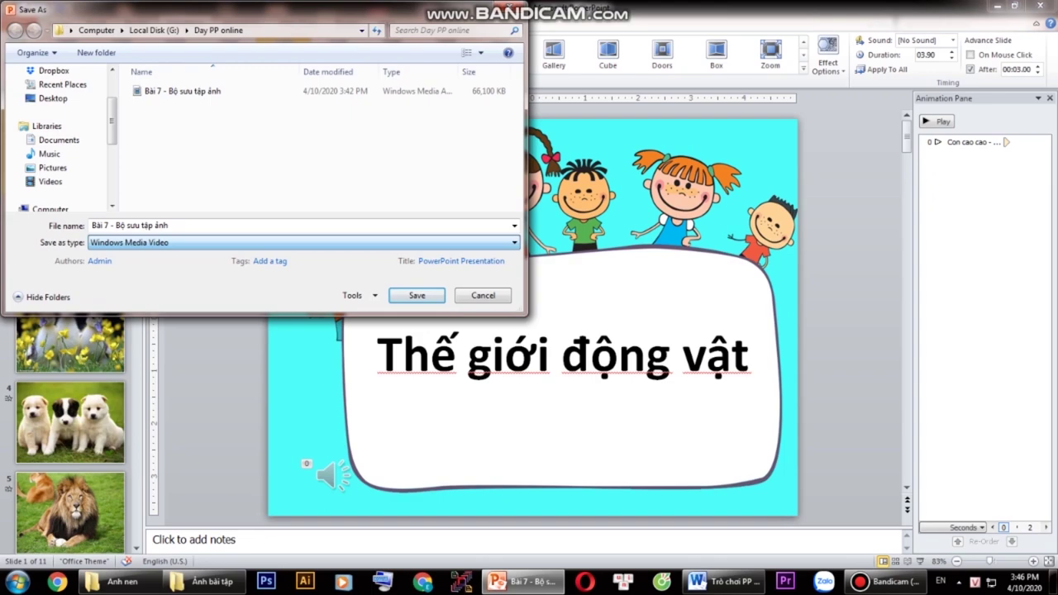